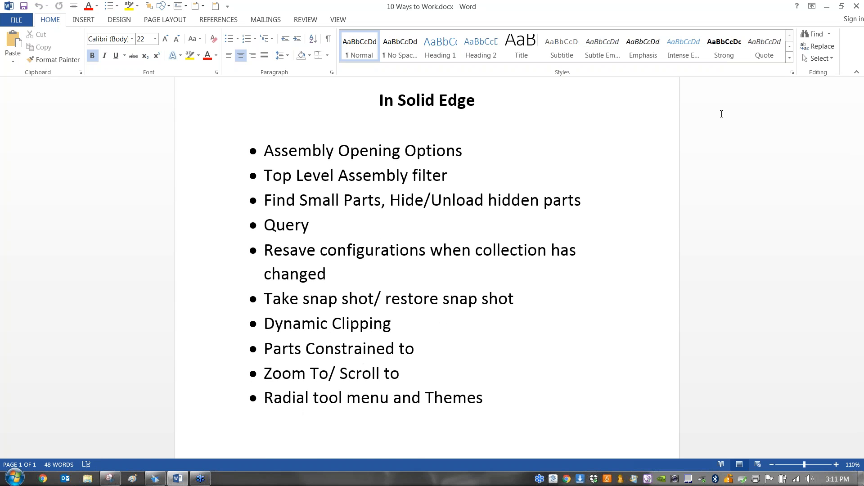
# Switch to Solid Edge, start opening an existing file and browse the assembly documents in the _Demo Iron Eagle folder.
pyautogui.hotkey('alt', 'Tab')
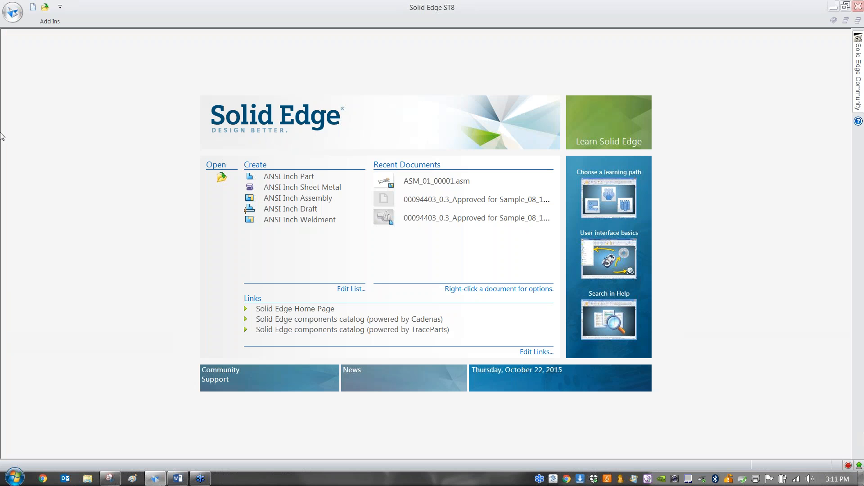
pyautogui.click(222, 177)
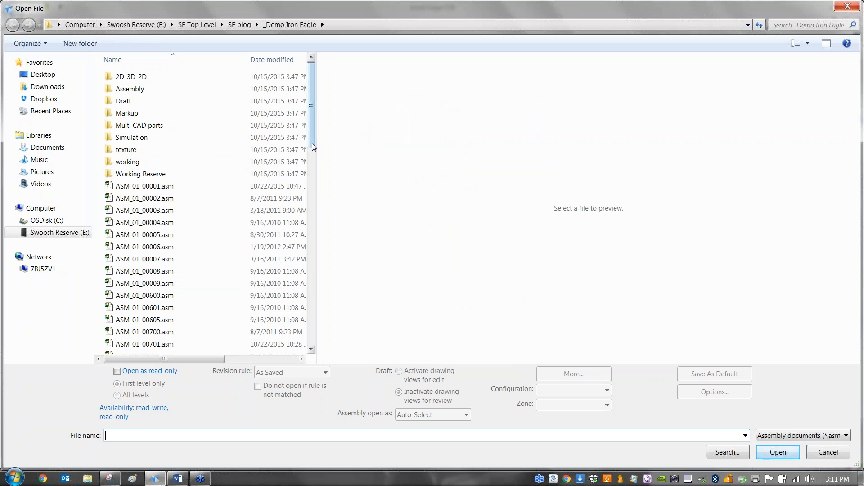
pyautogui.scroll(-1, 313, 163)
pyautogui.moveTo(311, 148); pyautogui.dragTo(306, 343)
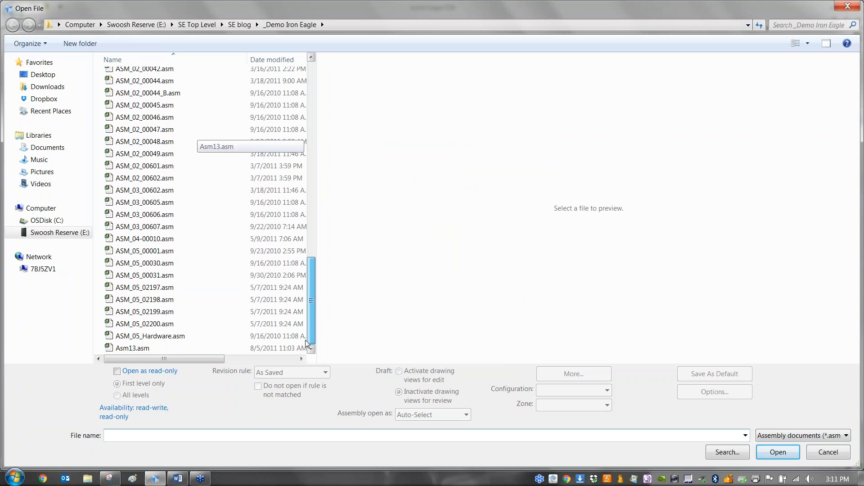
# List all document types in the folder and preview PAR_04_00240.par.
pyautogui.click(762, 438)
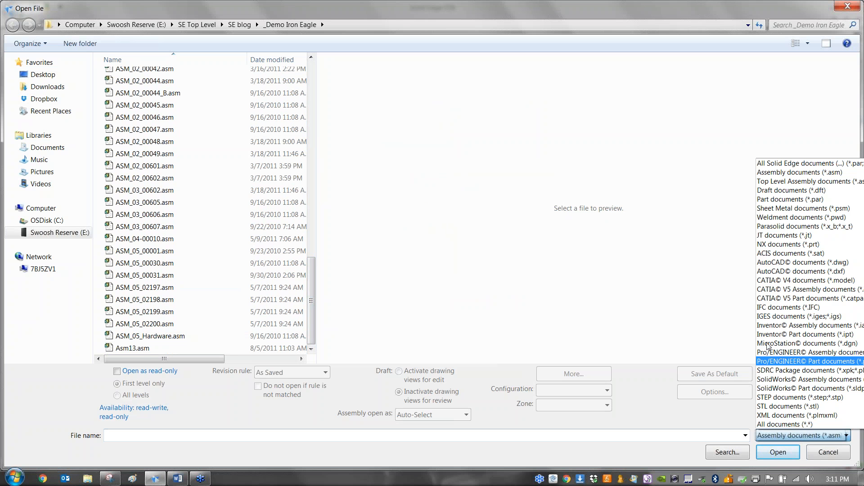
pyautogui.click(775, 424)
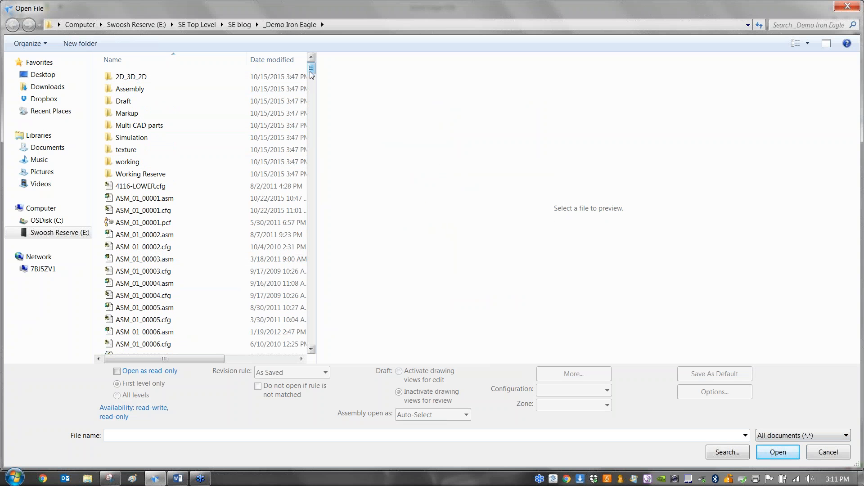
pyautogui.scroll(-20, 310, 132)
pyautogui.moveTo(308, 128); pyautogui.dragTo(301, 287)
pyautogui.click(143, 240)
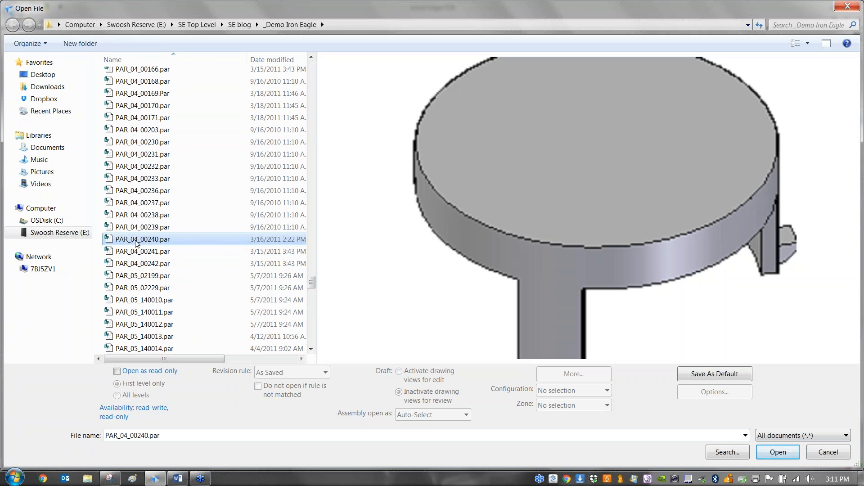
# Filter the file list to Top Level Assembly documents and select ASM_01_00001.asm.
pyautogui.click(832, 436)
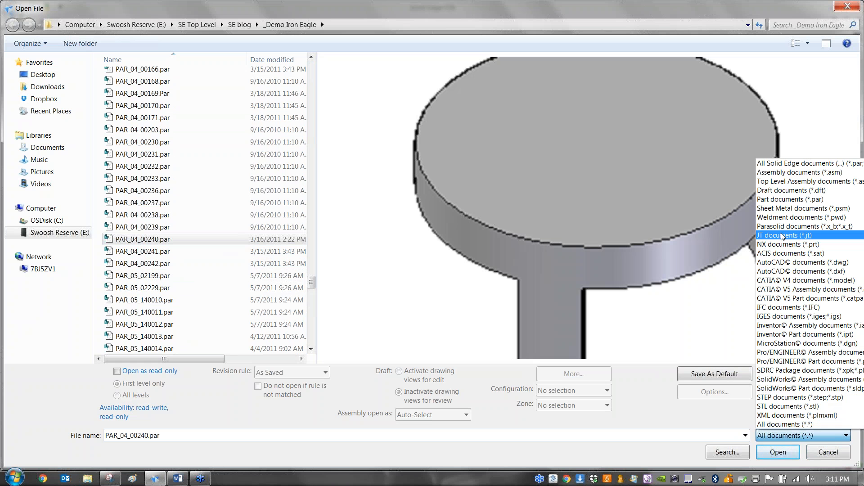
pyautogui.click(789, 181)
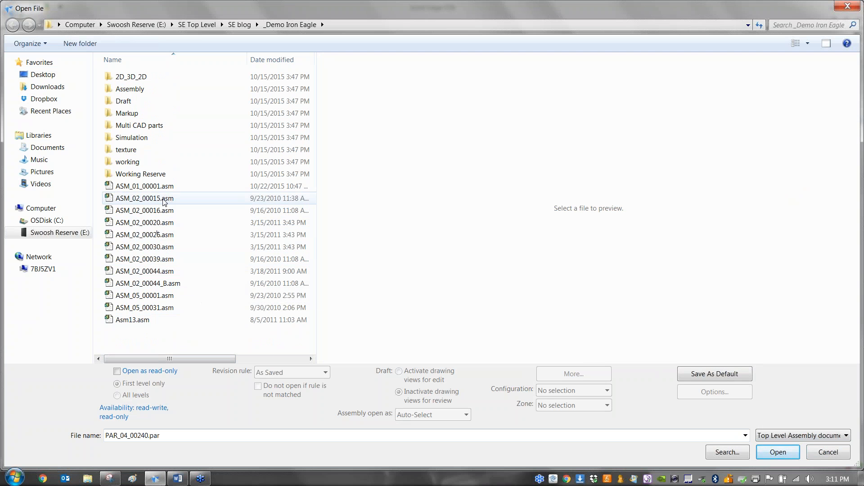
pyautogui.click(163, 187)
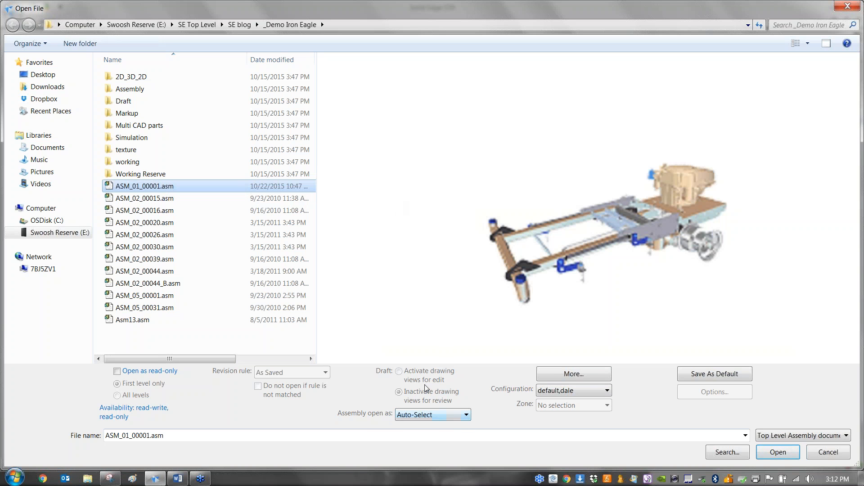
# Review the available assembly opening modes and bring up the detailed opening settings for ASM_01_00001.asm.
pyautogui.click(467, 416)
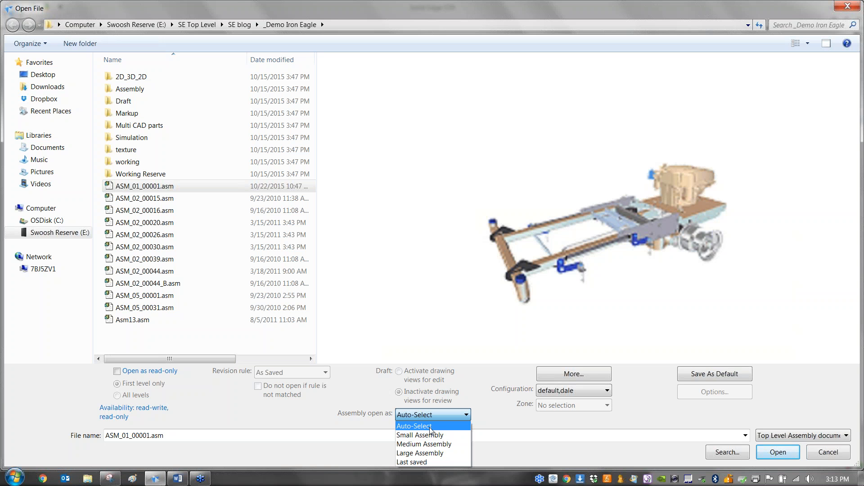
pyautogui.click(614, 314)
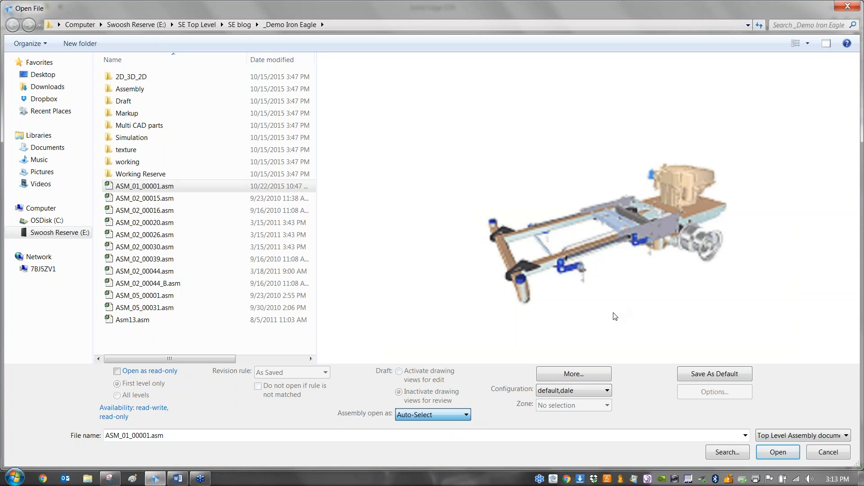
pyautogui.click(584, 376)
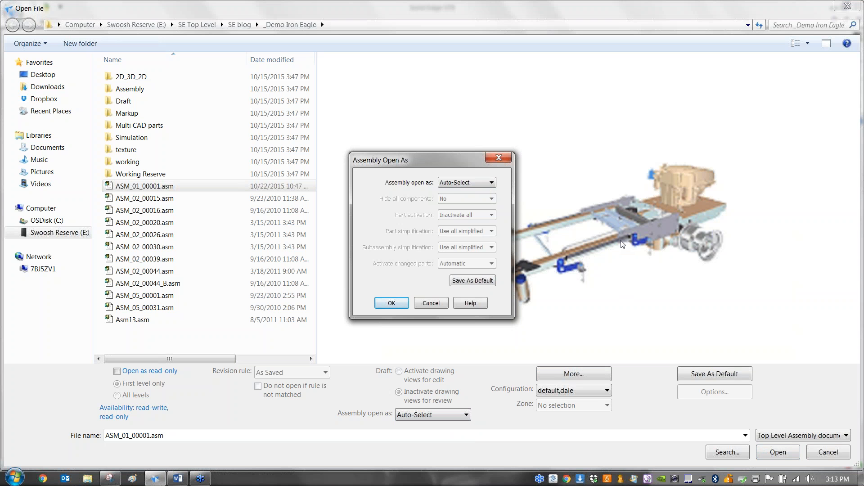
# Try the Small Assembly and Medium Assembly opening modes to compare their activation and simplification settings.
pyautogui.click(492, 183)
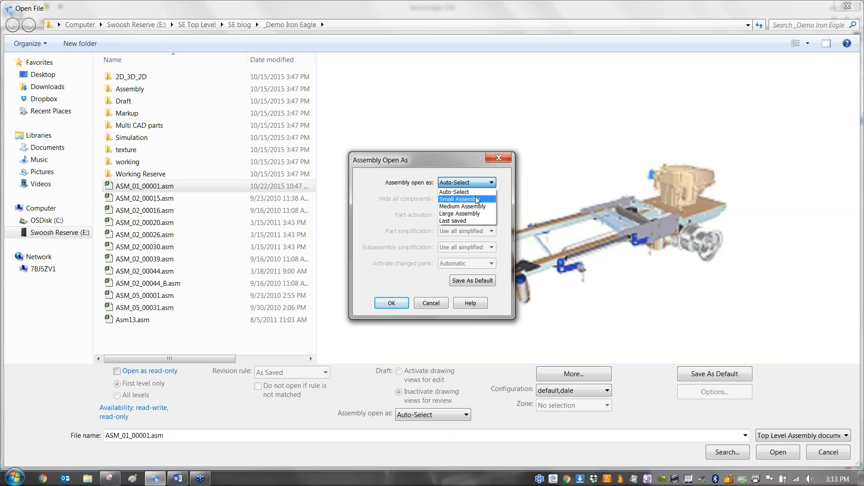
pyautogui.click(442, 199)
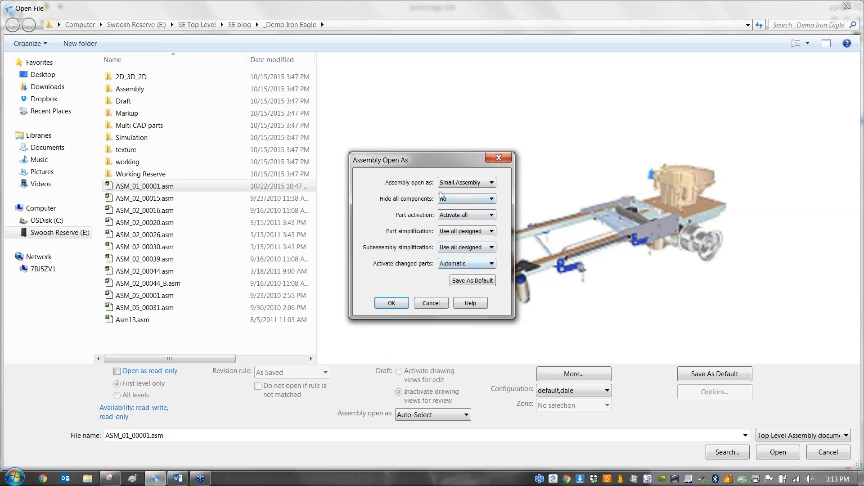
pyautogui.click(491, 183)
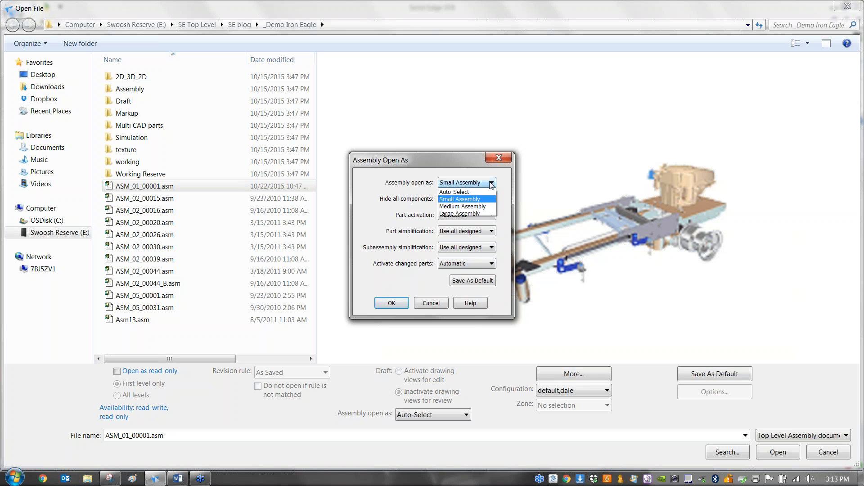
pyautogui.click(476, 207)
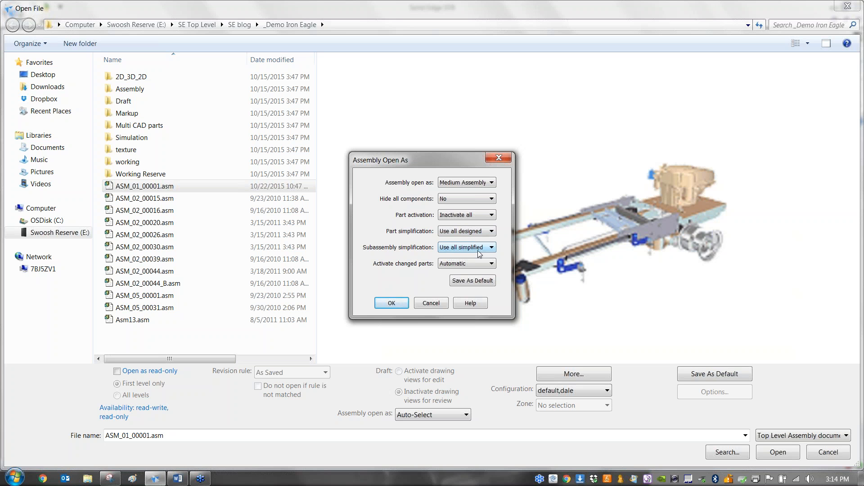
# Check the subassembly simplification and part activation choices, keeping Inactivate all, and try the Large Assembly opening mode.
pyautogui.click(492, 249)
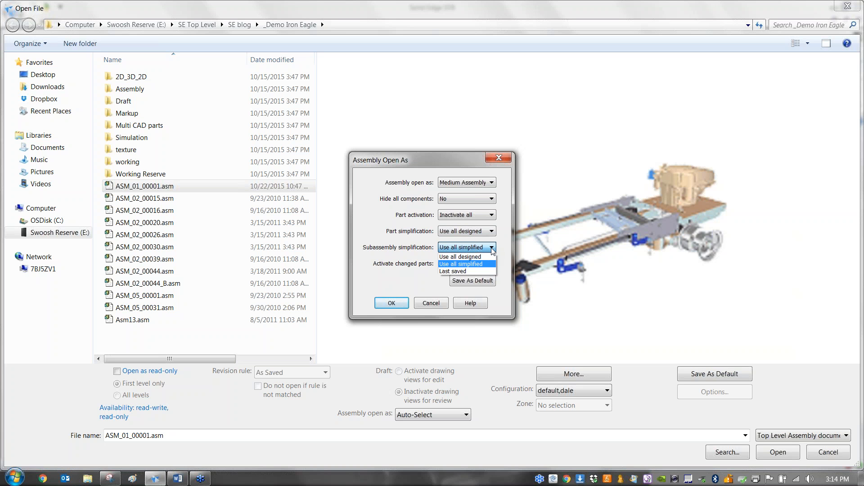
pyautogui.click(492, 249)
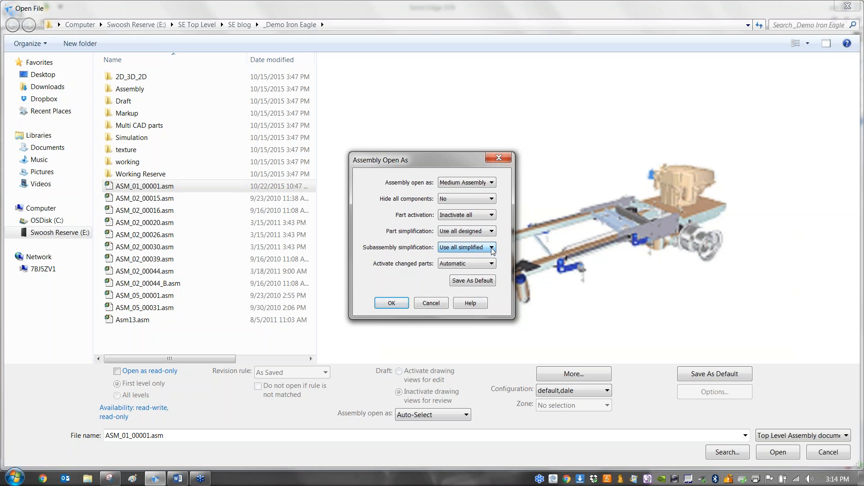
pyautogui.click(492, 216)
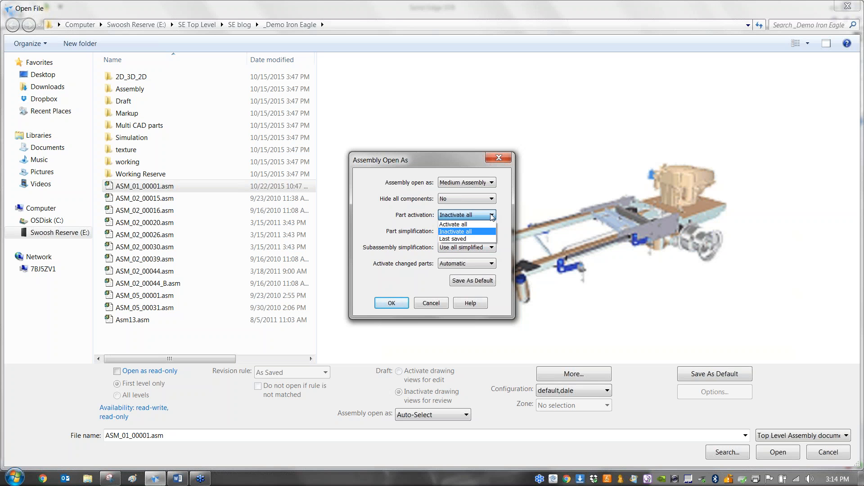
pyautogui.click(472, 232)
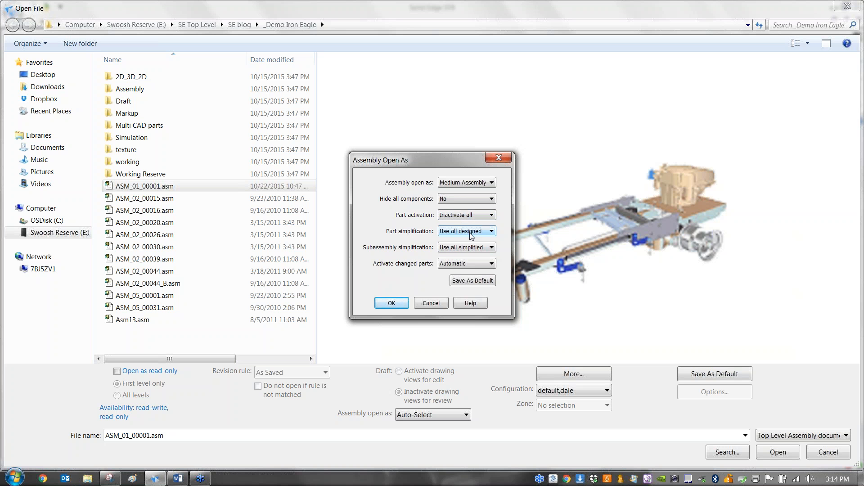
pyautogui.click(491, 183)
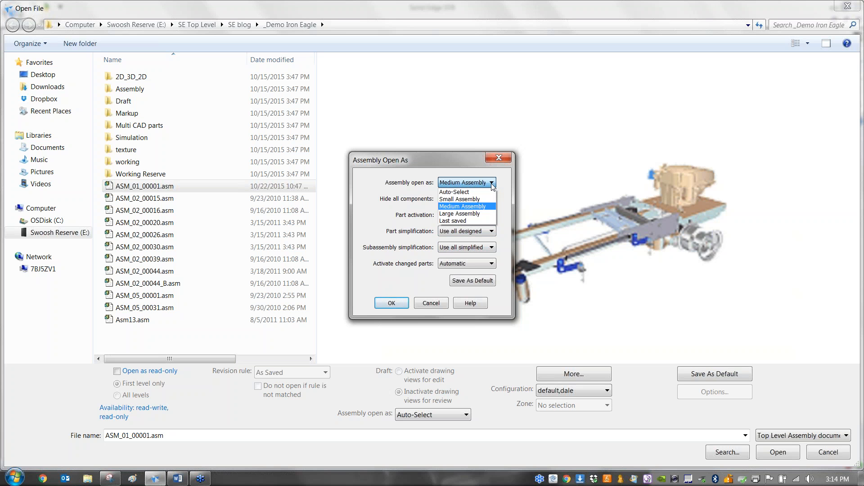
pyautogui.click(472, 214)
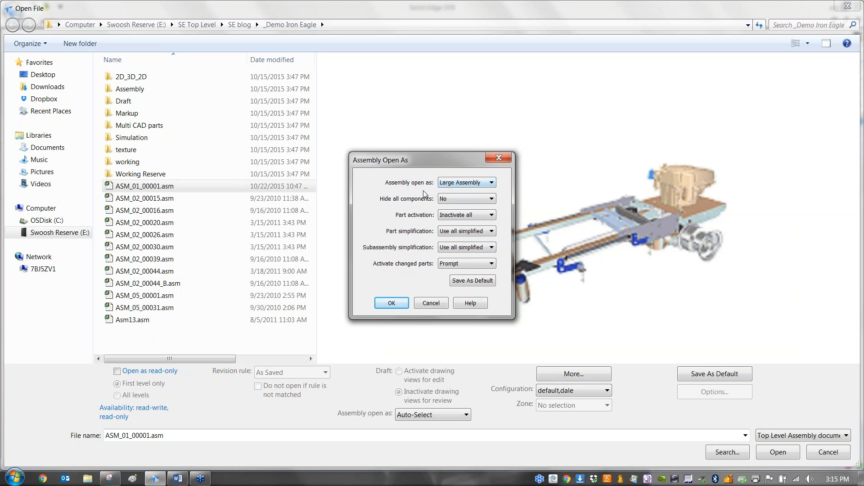
# Set the assembly opening mode to Last saved and open ASM_01_00001.asm.
pyautogui.click(492, 183)
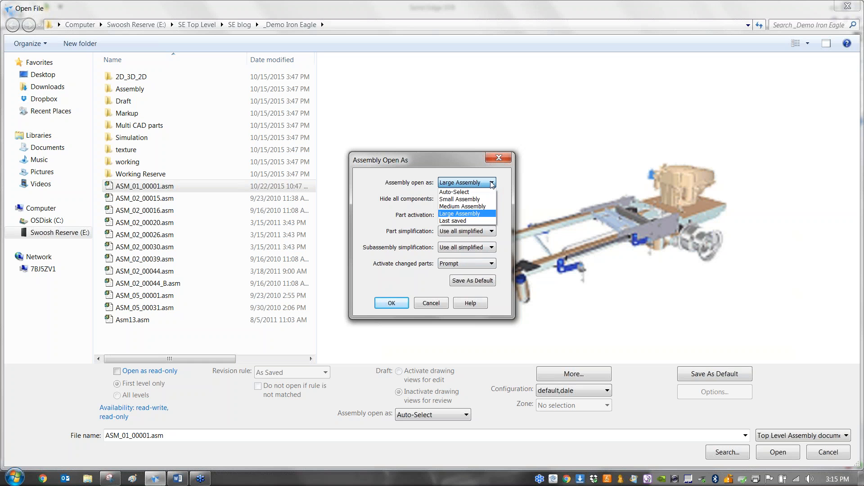
pyautogui.click(472, 221)
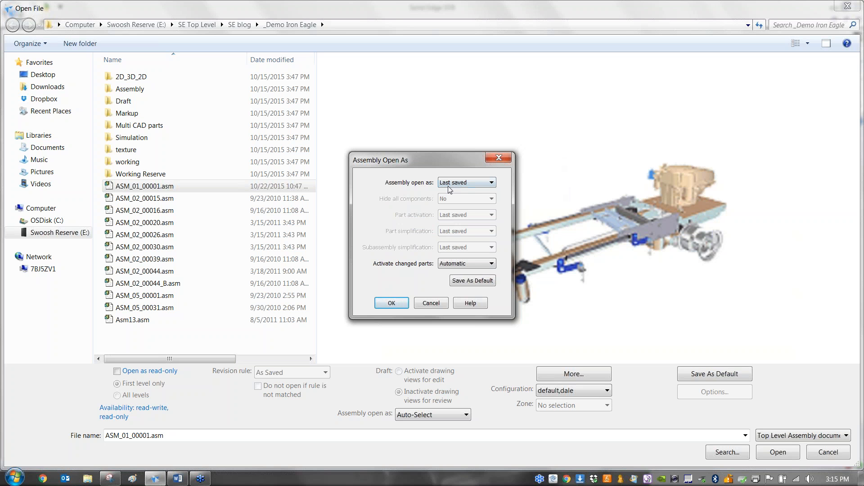
pyautogui.click(402, 304)
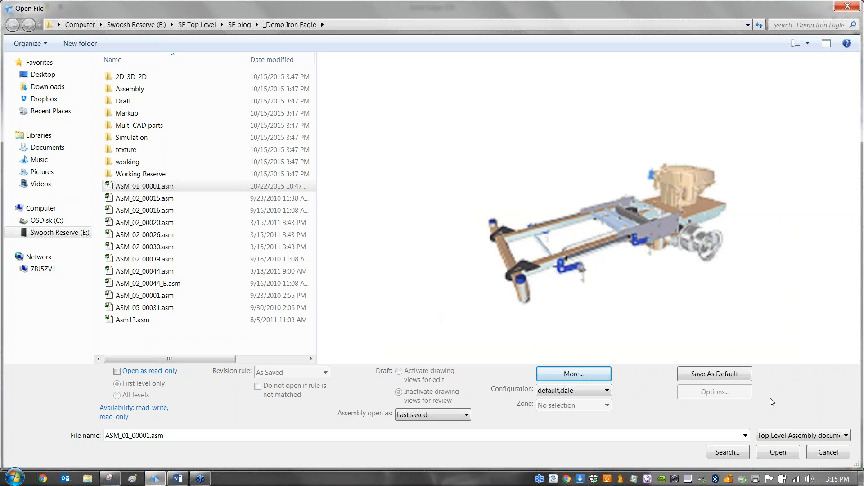
pyautogui.click(778, 452)
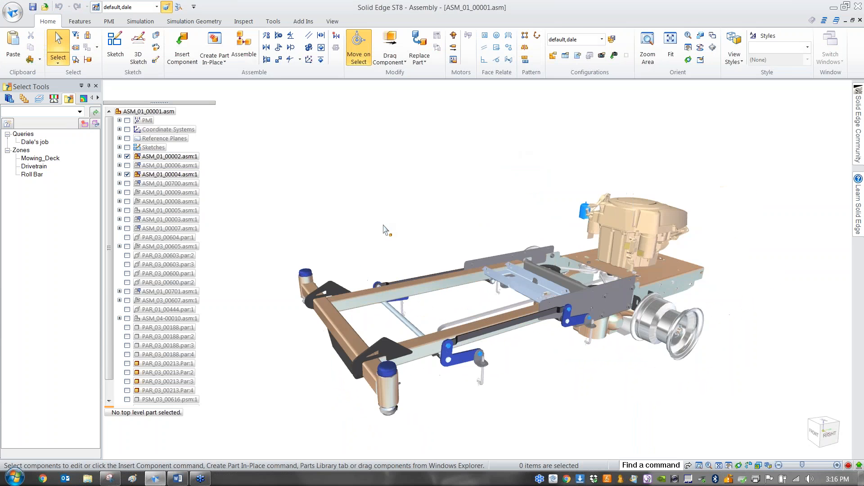
pyautogui.click(333, 22)
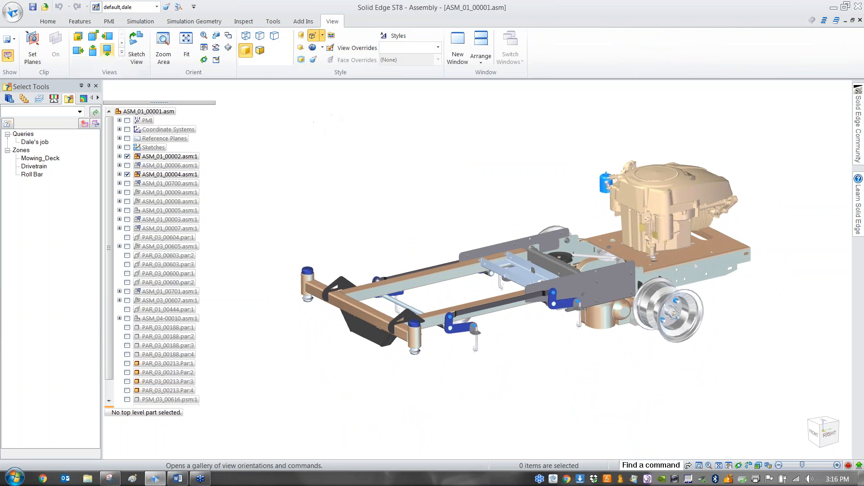
pyautogui.click(51, 21)
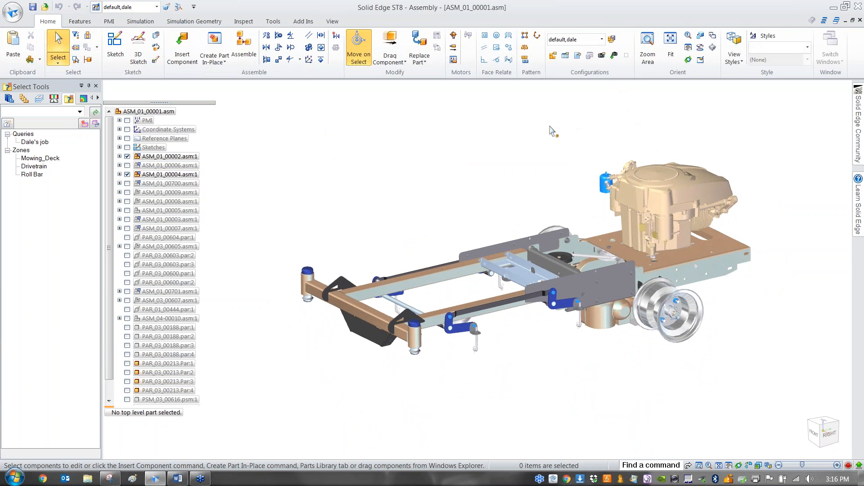
pyautogui.scroll(-1, 550, 127)
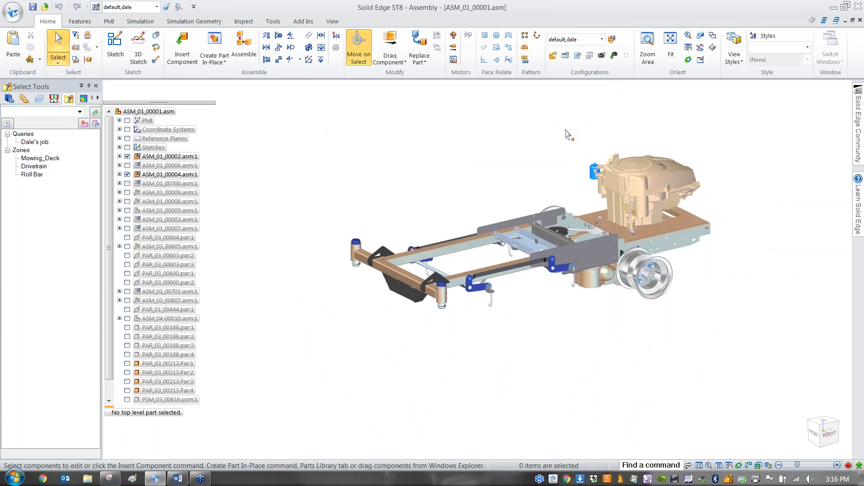
pyautogui.scroll(-1, 563, 137)
pyautogui.scroll(2, 568, 144)
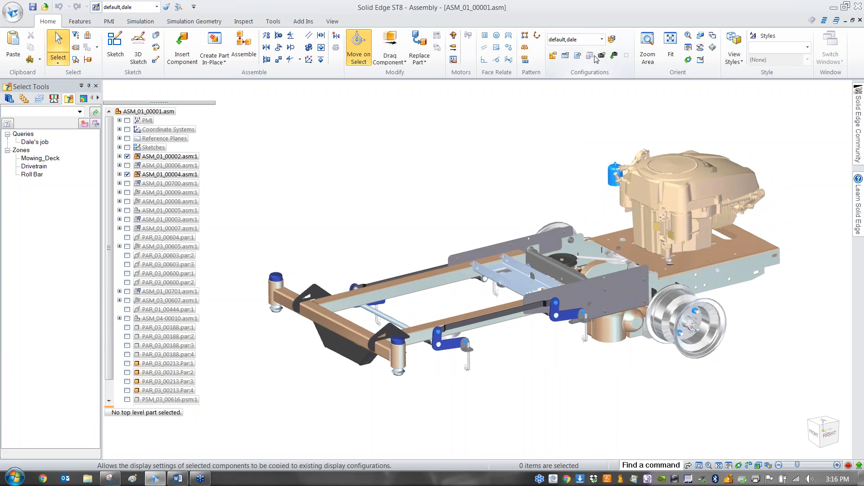
# Apply the 00-All Parts display configuration to show the complete mower assembly.
pyautogui.click(602, 39)
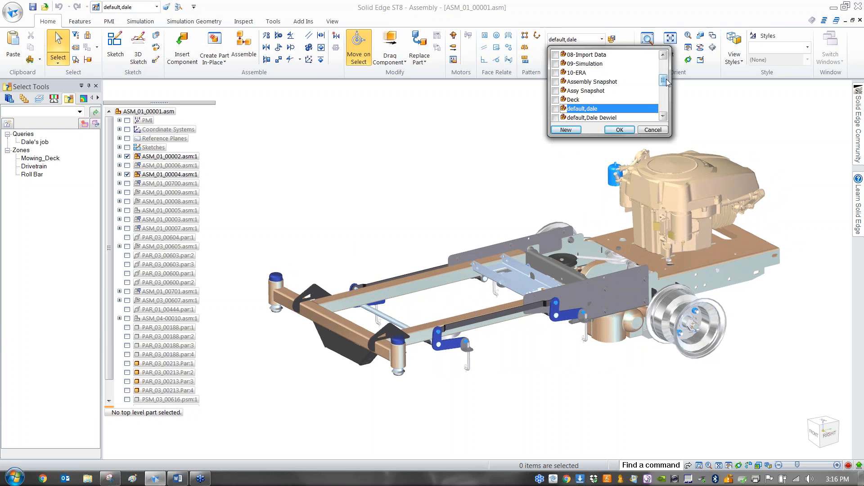
pyautogui.moveTo(663, 81); pyautogui.dragTo(649, 68)
pyautogui.click(597, 55)
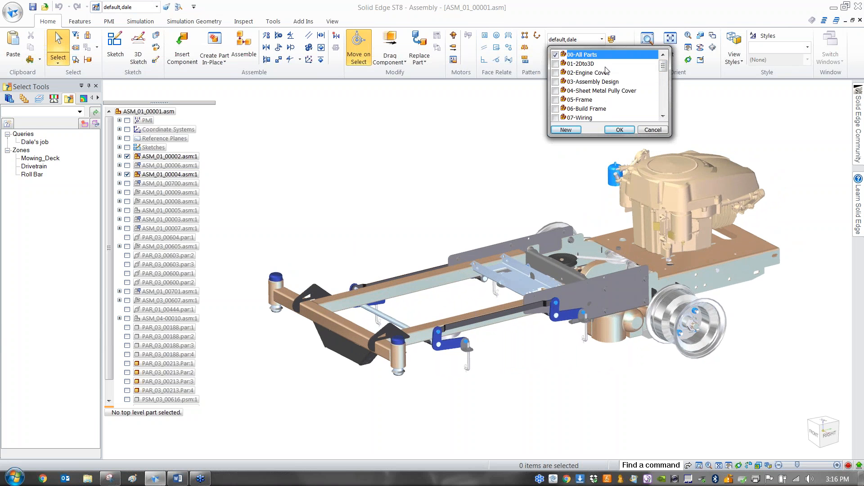
pyautogui.click(625, 129)
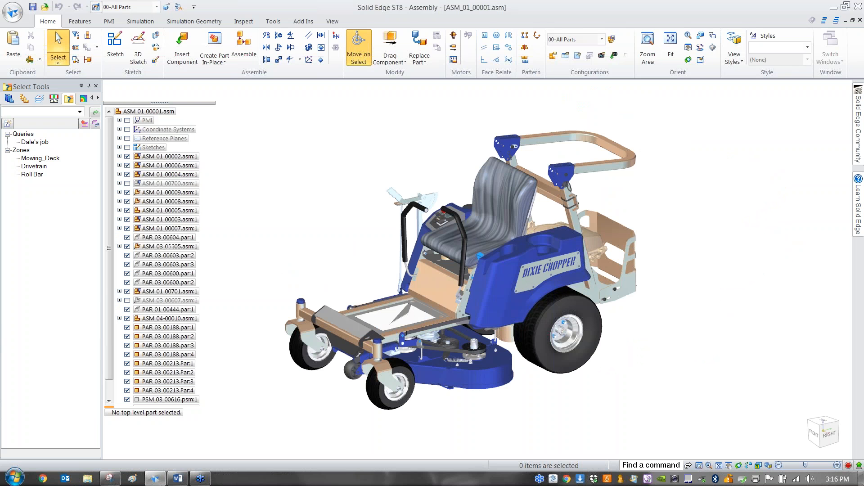
pyautogui.scroll(3, 399, 214)
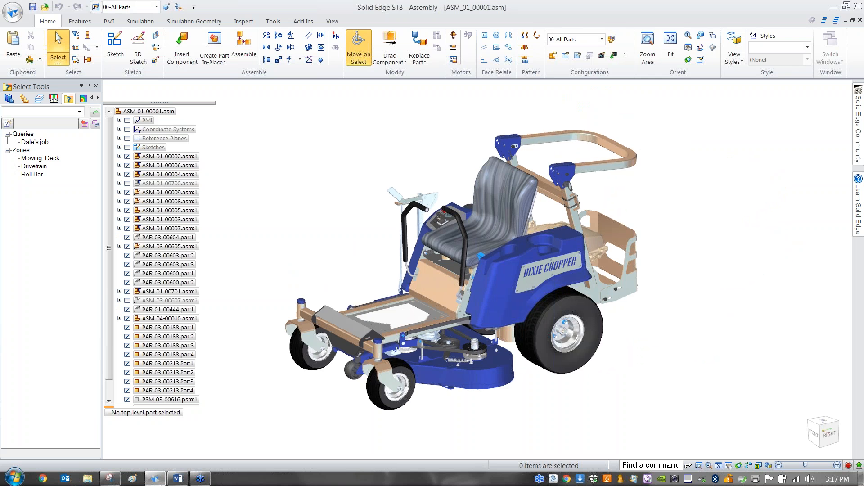
pyautogui.moveTo(395, 154); pyautogui.dragTo(434, 131, button='middle')
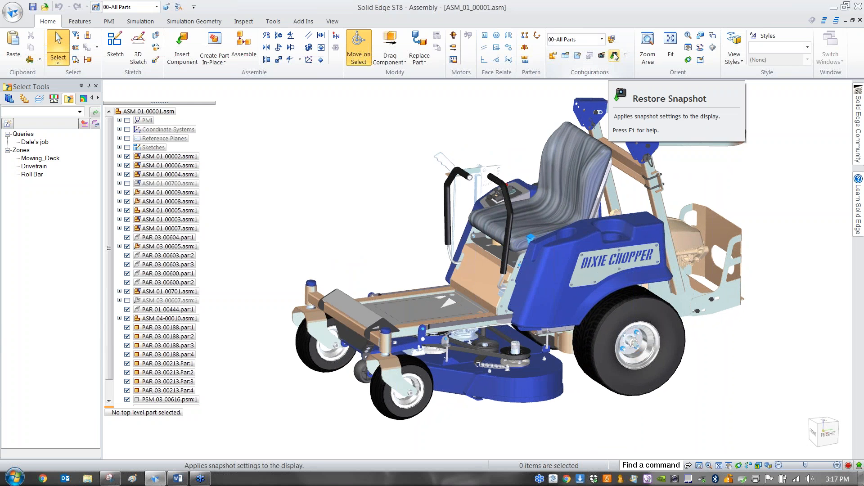
# Hide the floor mat PAR_04_00203.par:1 on the mower's foot platform.
pyautogui.click(614, 55)
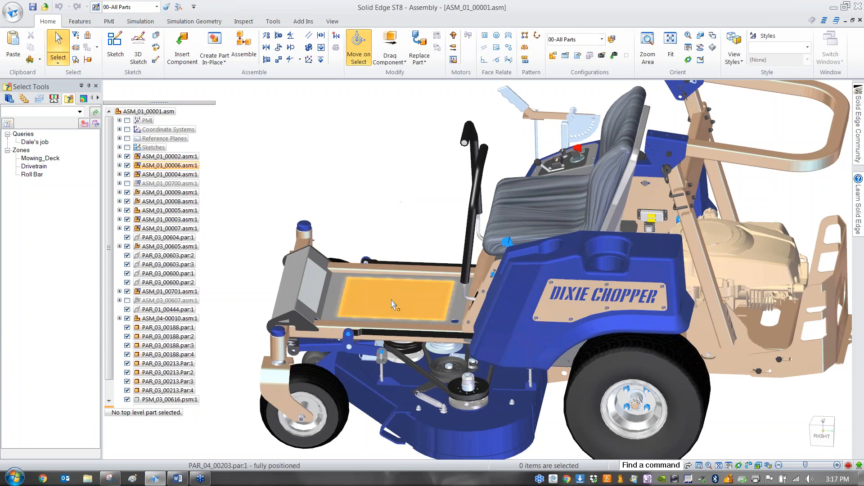
pyautogui.rightClick(405, 311)
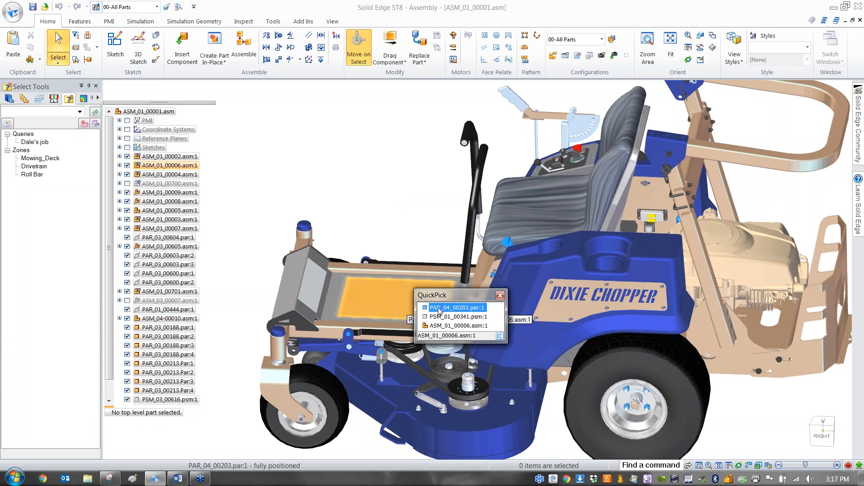
pyautogui.click(399, 305)
pyautogui.rightClick(398, 222)
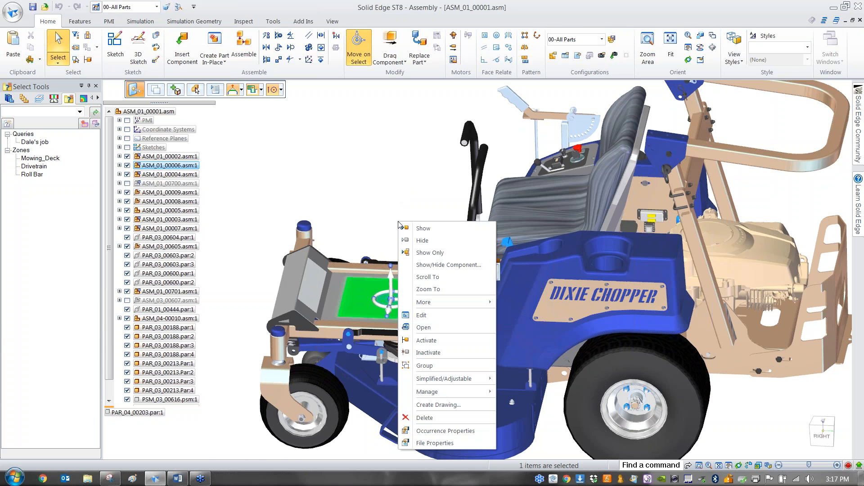
pyautogui.click(422, 240)
pyautogui.moveTo(367, 197)
pyautogui.mouseDown(button='middle')
pyautogui.moveTo(362, 188)
pyautogui.moveTo(355, 202)
pyautogui.mouseUp(button='middle')
pyautogui.scroll(-2, 362, 187)
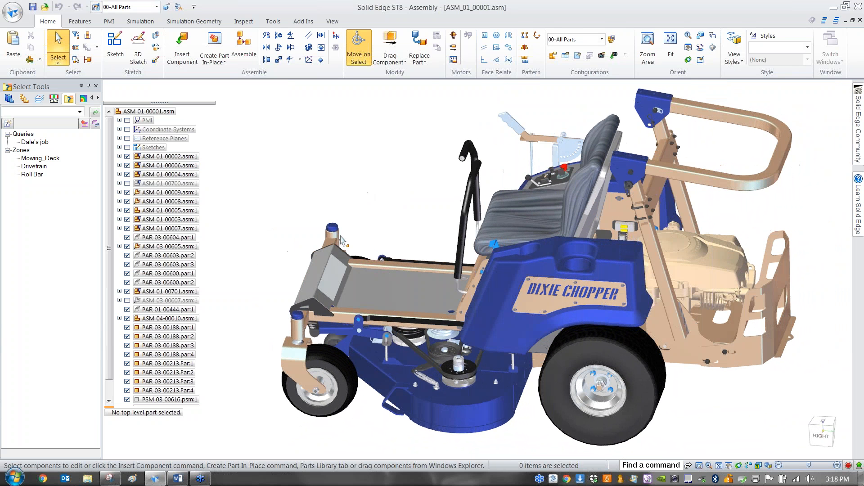
# Hide the pad on the sloped footrest at the front of the mower's platform.
pyautogui.click(333, 276)
pyautogui.rightClick(333, 273)
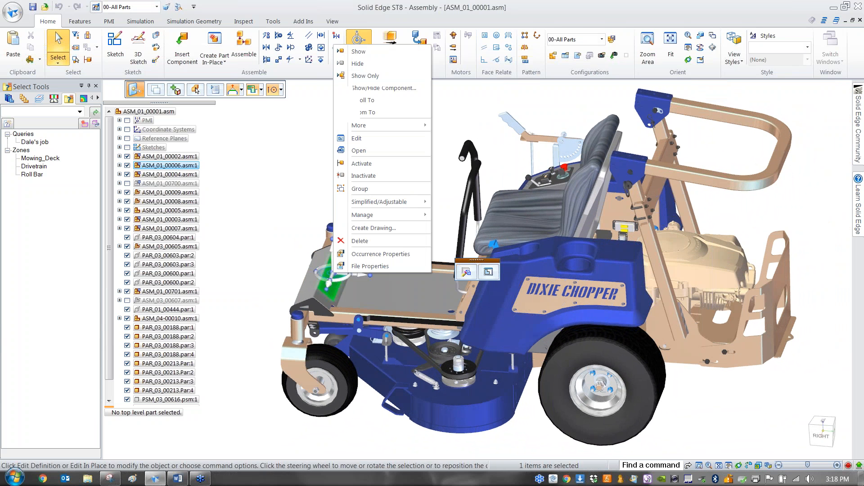
pyautogui.click(368, 65)
pyautogui.moveTo(376, 155); pyautogui.dragTo(389, 141, button='middle')
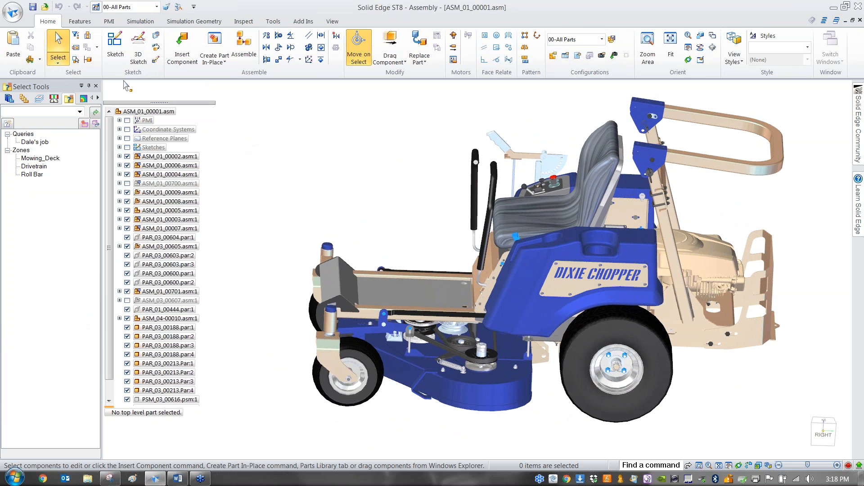
# Select components by size using Smaller and equal to, raising the part size in increments up to 12.
pyautogui.click(76, 60)
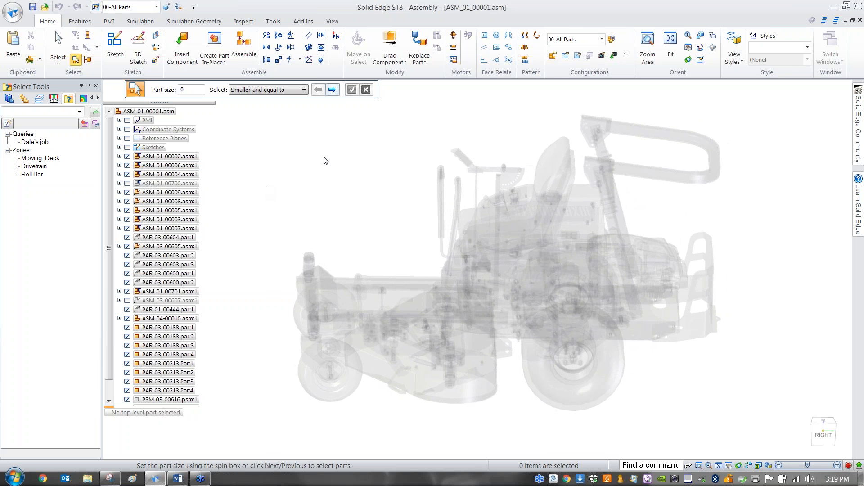
pyautogui.click(333, 90)
pyautogui.click(333, 89)
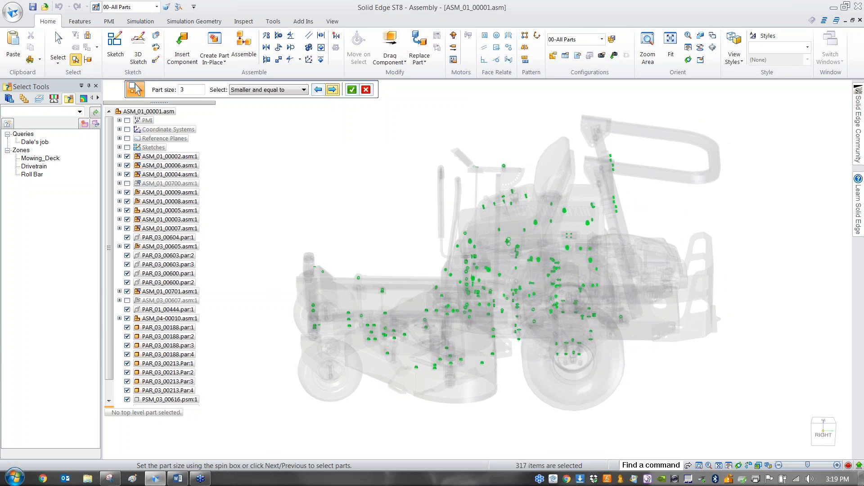
pyautogui.click(334, 89)
pyautogui.click(332, 90)
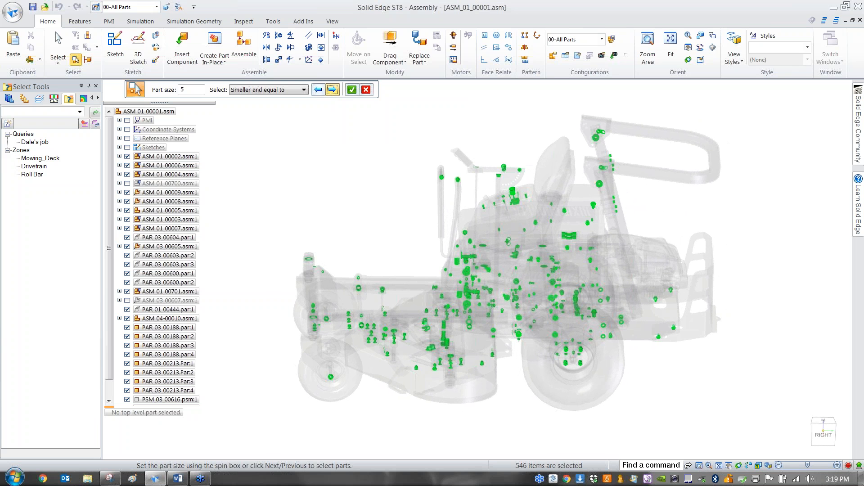
pyautogui.click(332, 89)
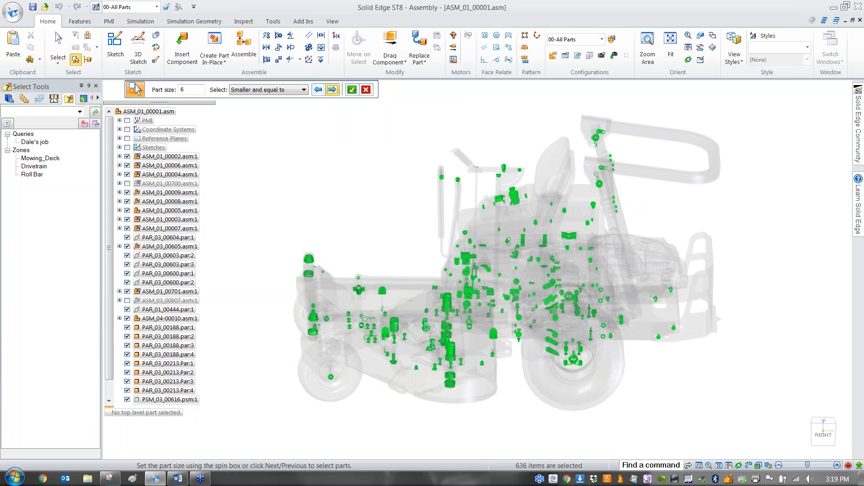
pyautogui.click(332, 90)
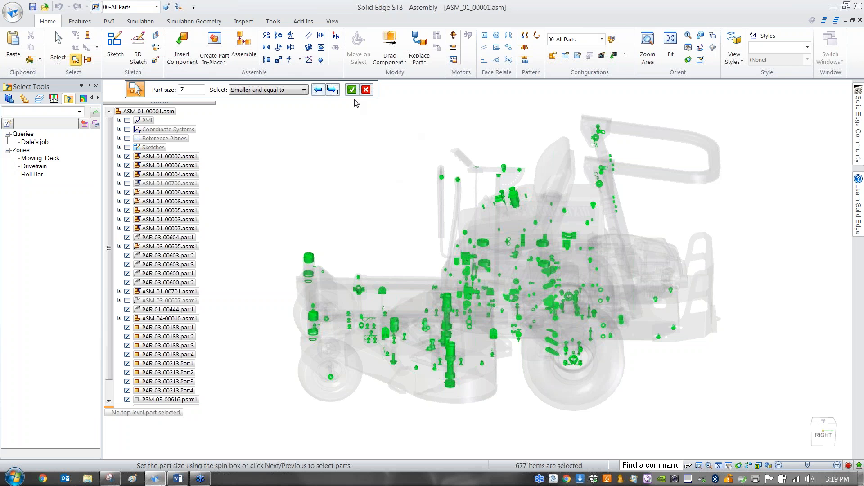
pyautogui.click(332, 90)
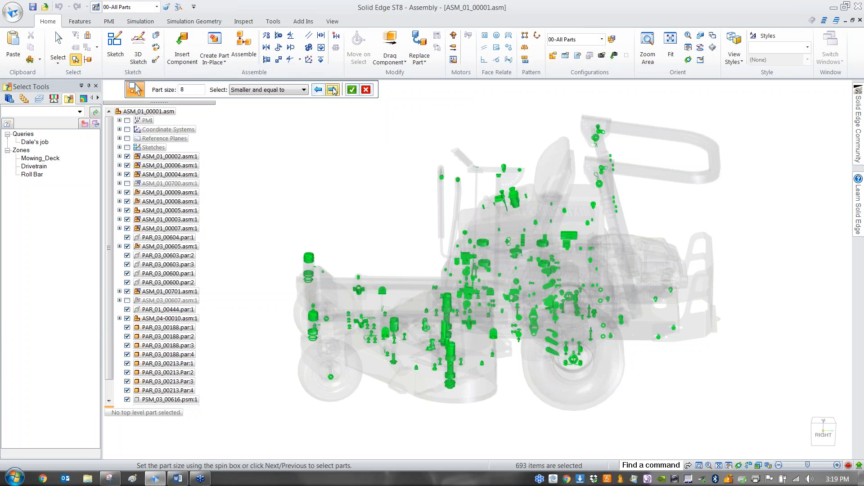
pyautogui.click(332, 90)
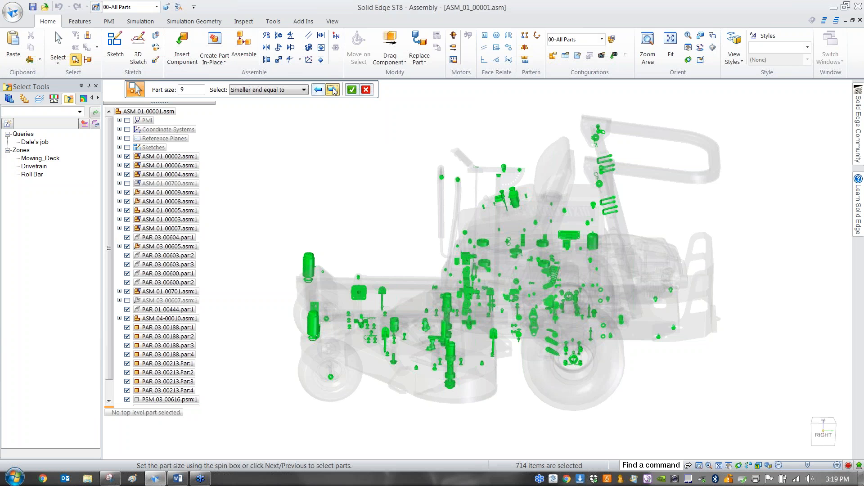
pyautogui.click(333, 90)
pyautogui.click(332, 90)
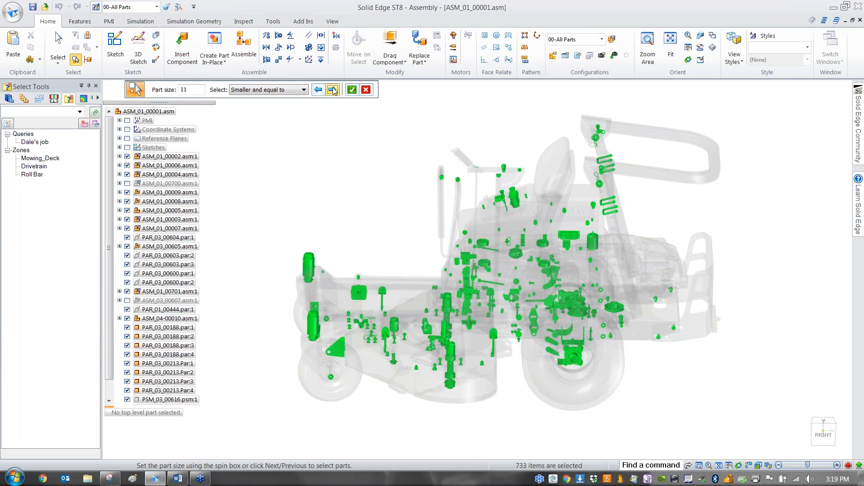
pyautogui.click(332, 90)
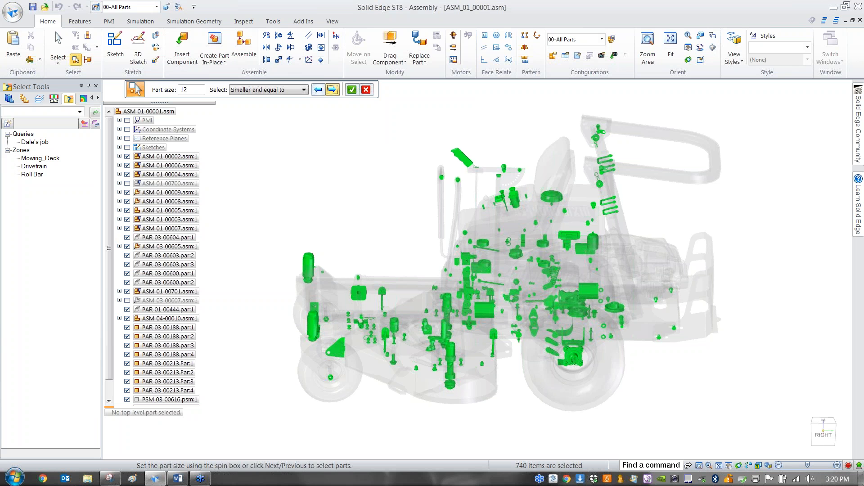
pyautogui.scroll(5, 410, 232)
pyautogui.scroll(1, 410, 232)
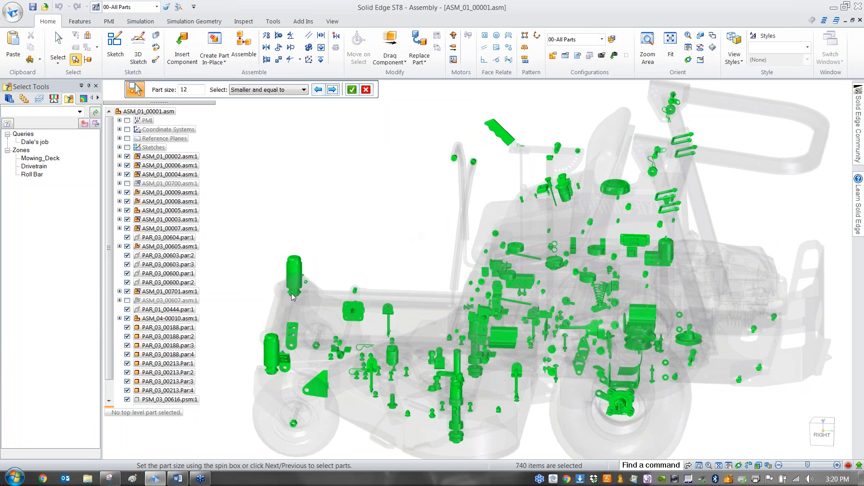
pyautogui.scroll(-1, 362, 195)
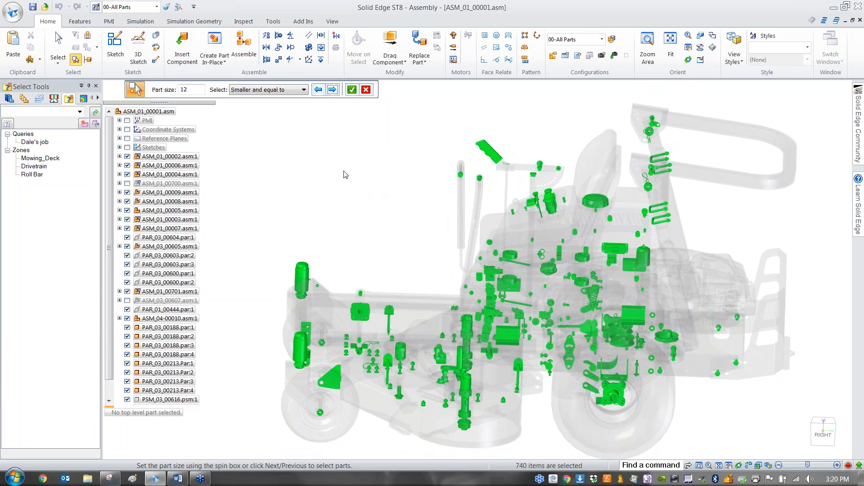
# Compare the size-based selections for part sizes between 8 and 12, and accept the selection at part size 11.
pyautogui.click(318, 90)
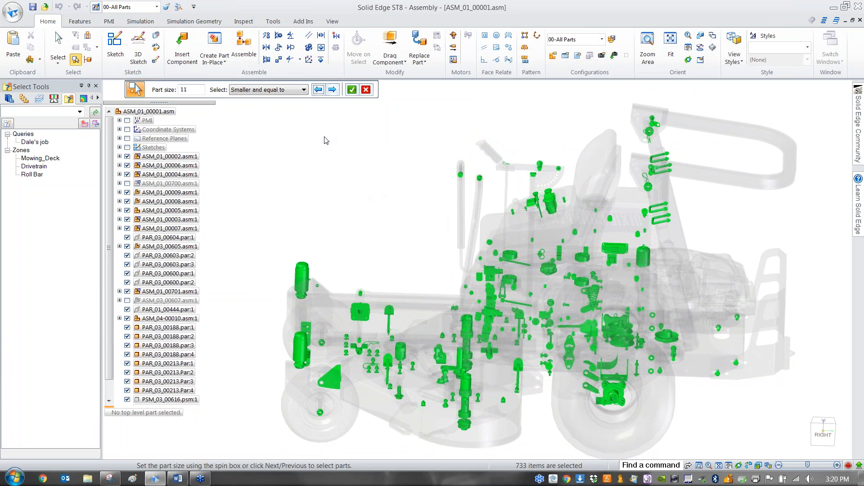
pyautogui.click(321, 92)
pyautogui.click(319, 91)
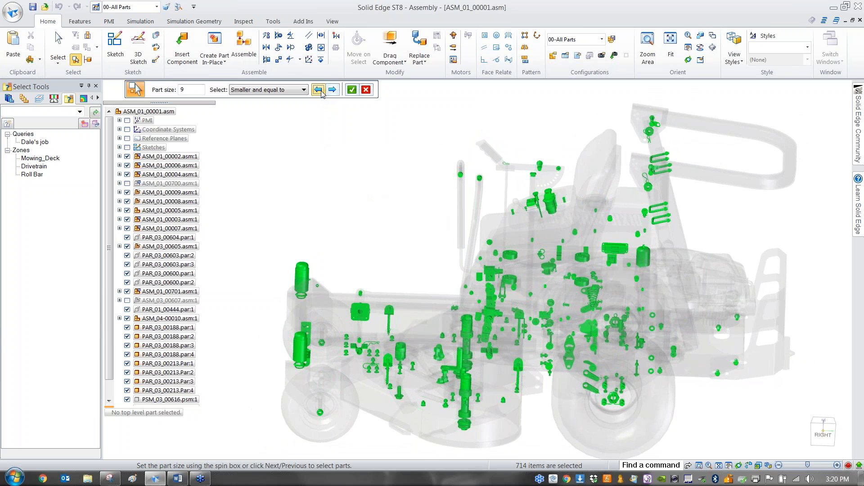
pyautogui.click(319, 91)
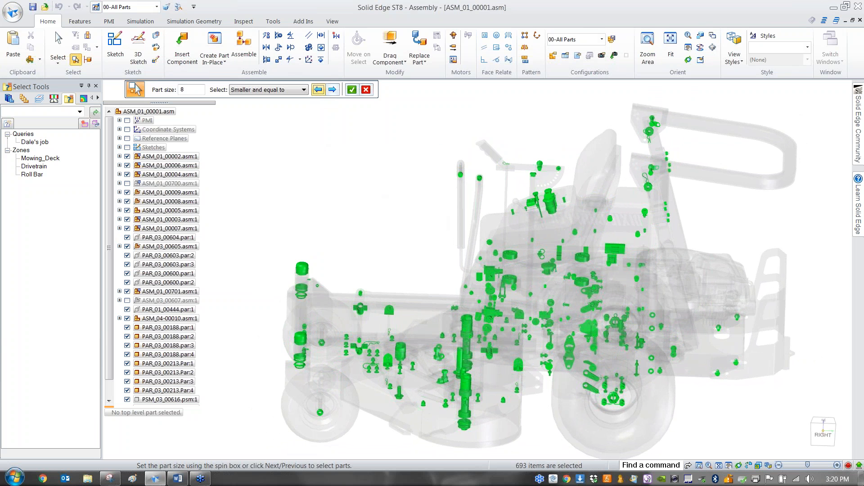
pyautogui.click(333, 91)
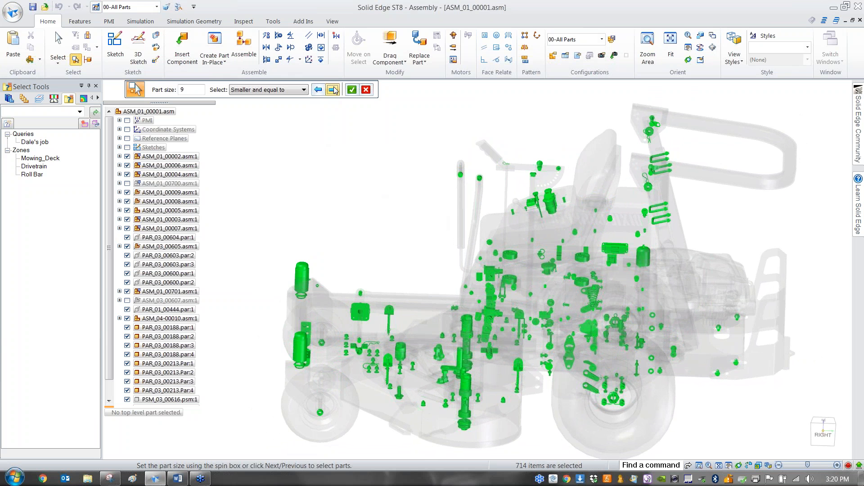
pyautogui.click(333, 90)
pyautogui.click(333, 90)
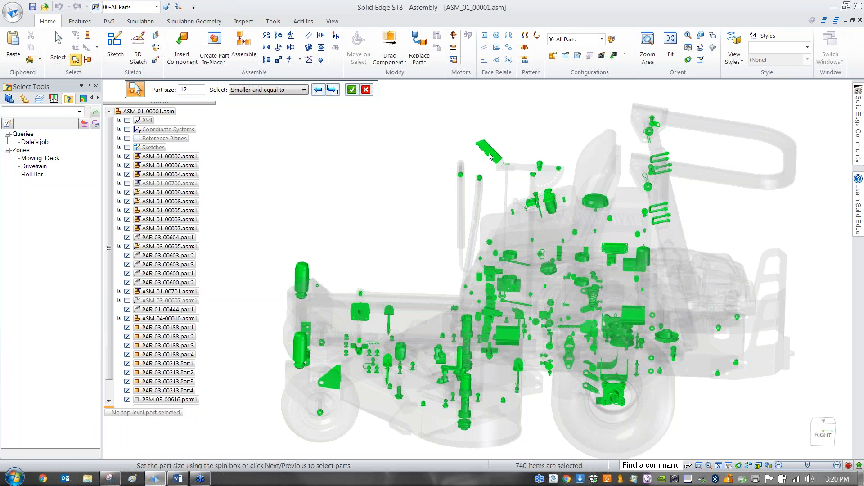
pyautogui.click(320, 91)
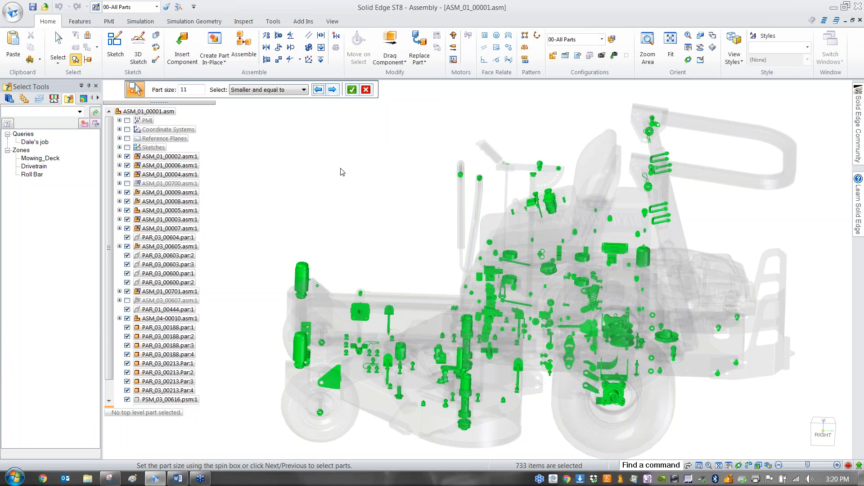
pyautogui.scroll(-2, 352, 217)
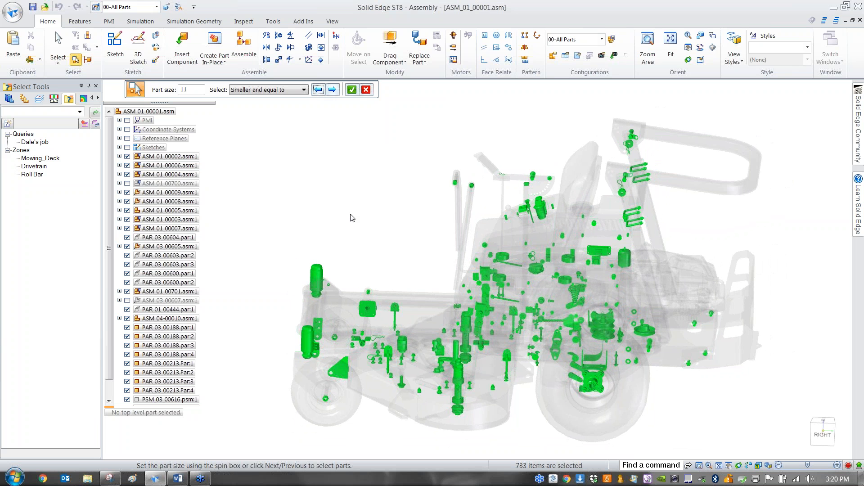
pyautogui.rightClick(361, 193)
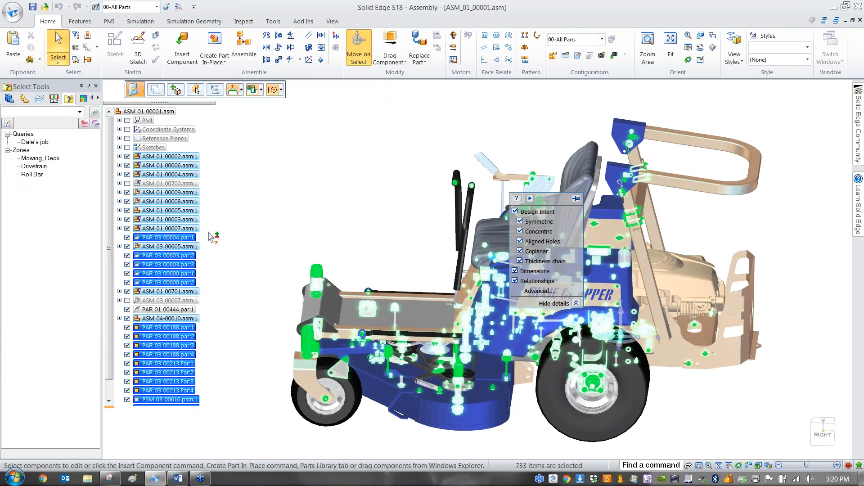
# Isolate the selected small components with Show Only, inspect them from different angles, and reapply the 00-All Parts display configuration.
pyautogui.rightClick(316, 158)
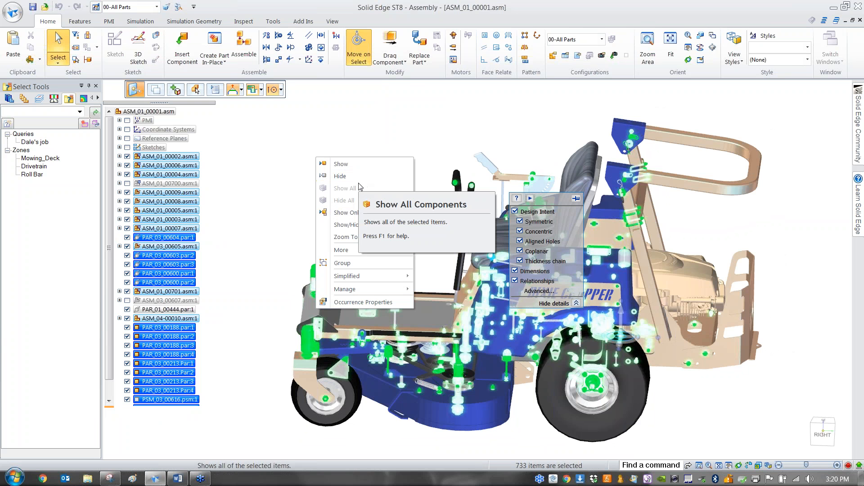
pyautogui.click(358, 215)
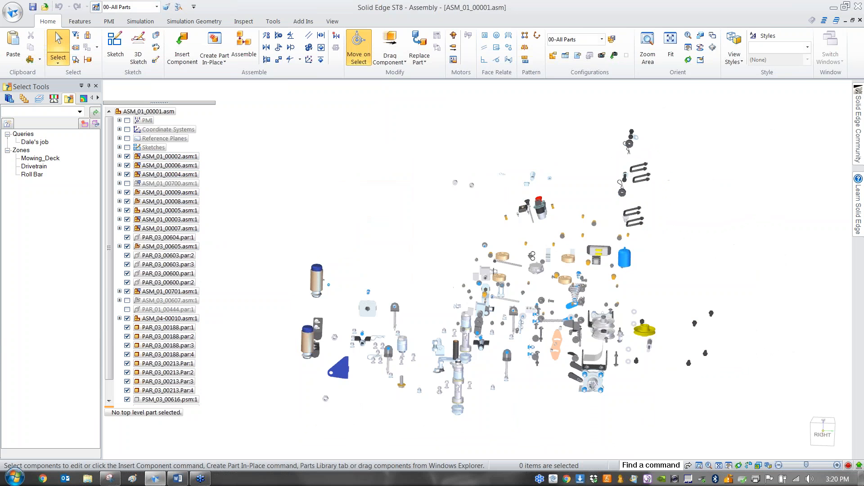
pyautogui.moveTo(540, 270); pyautogui.dragTo(231, 284, button='middle')
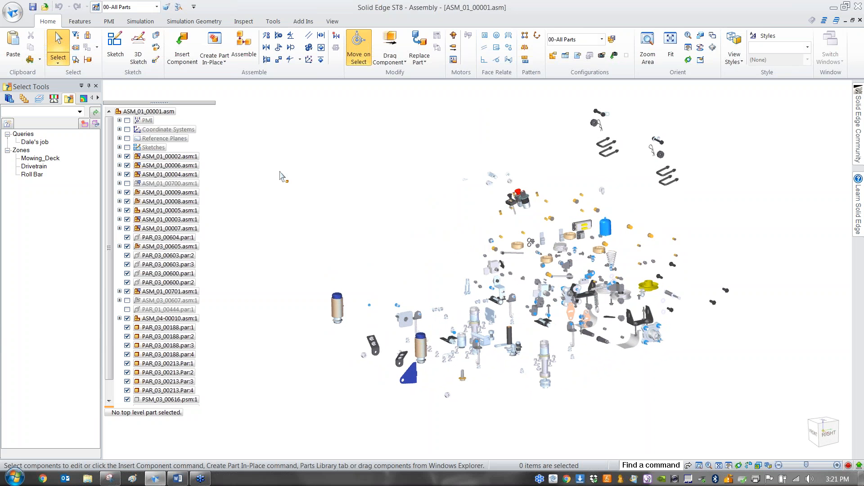
pyautogui.moveTo(365, 210); pyautogui.dragTo(315, 158, button='middle')
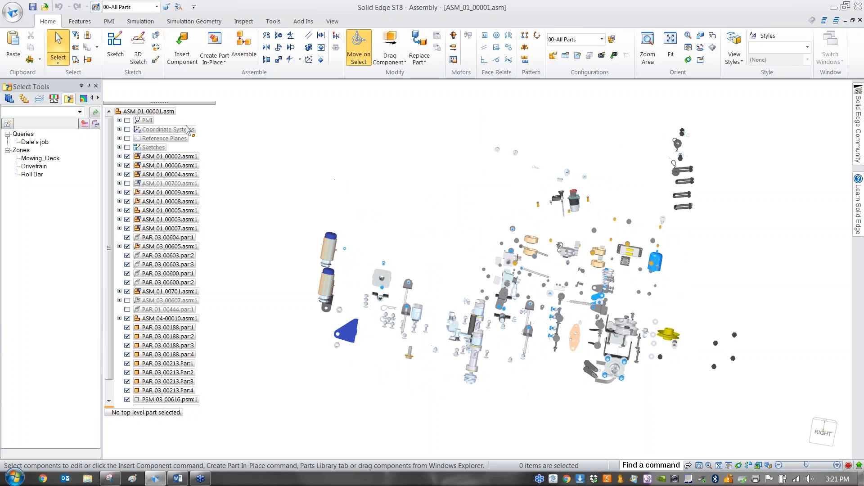
pyautogui.click(157, 7)
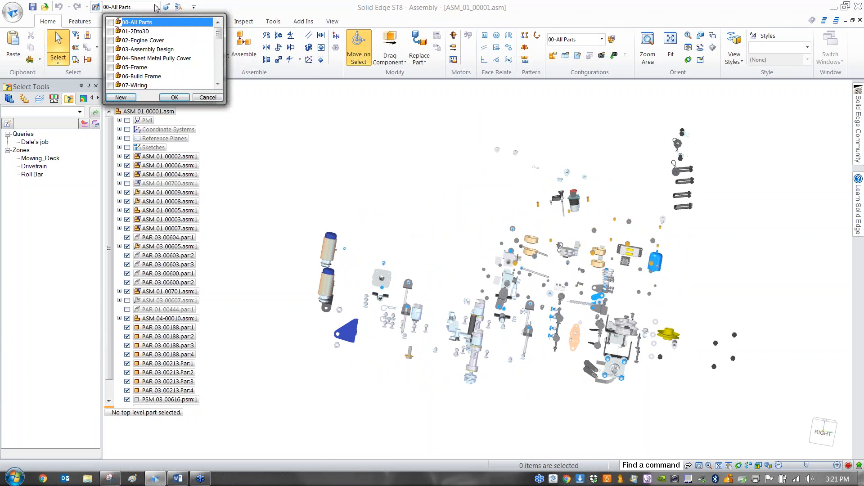
pyautogui.click(174, 97)
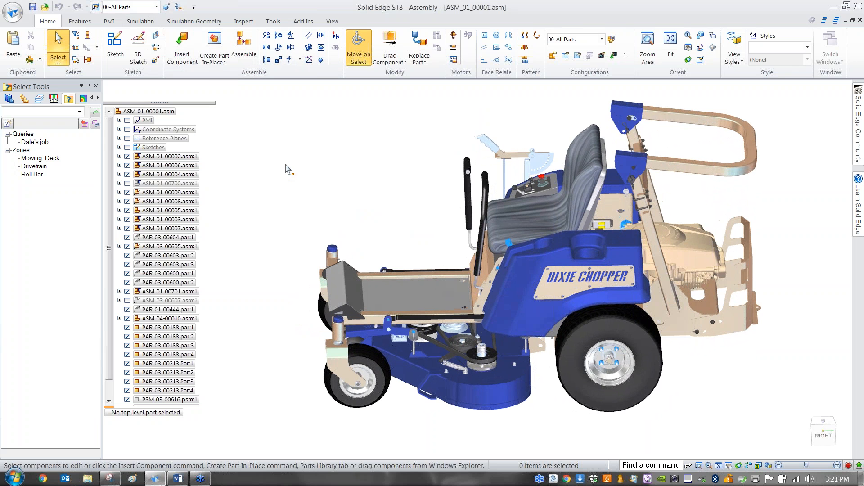
# Select all components smaller than or equal to part size 11 again and accept the selection.
pyautogui.click(77, 61)
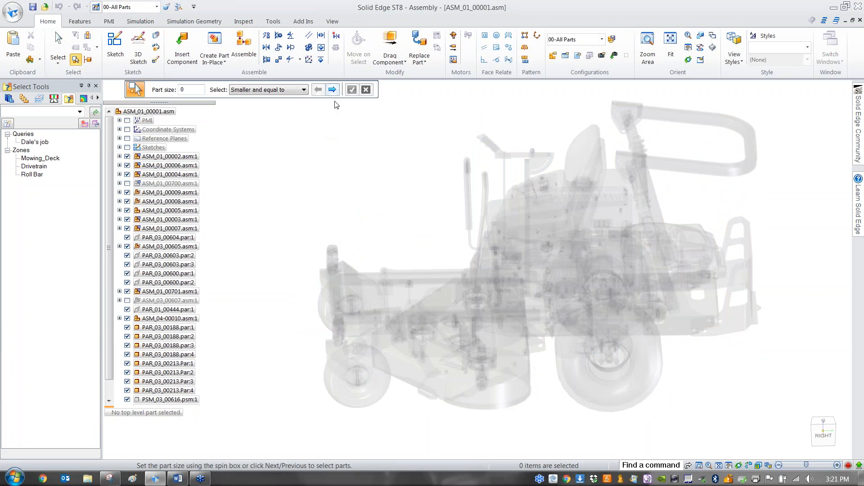
pyautogui.click(332, 90)
pyautogui.click(332, 89)
pyautogui.click(332, 89)
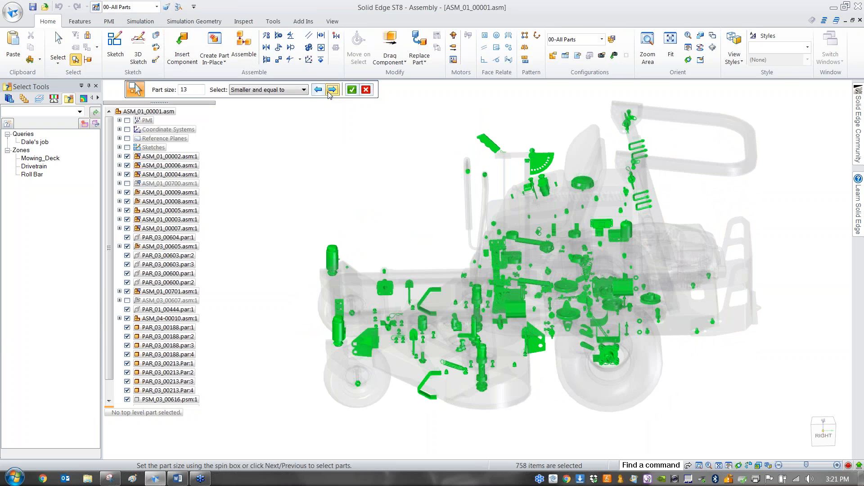
pyautogui.click(318, 90)
pyautogui.click(318, 89)
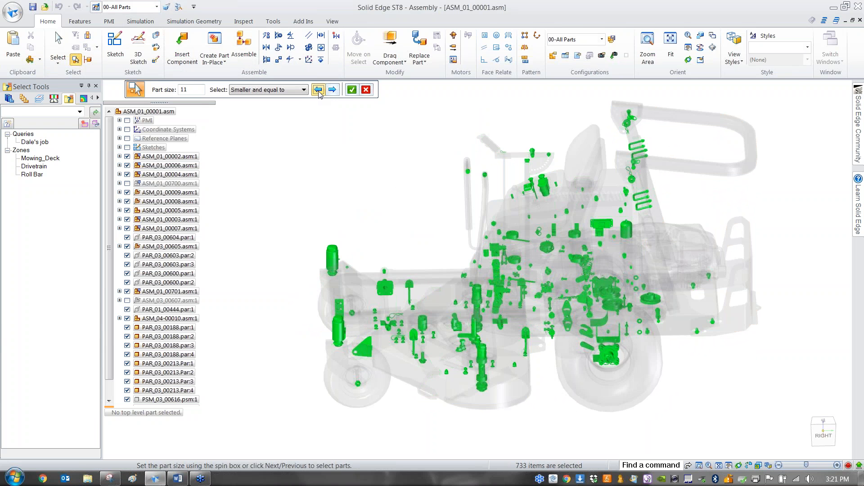
pyautogui.rightClick(341, 155)
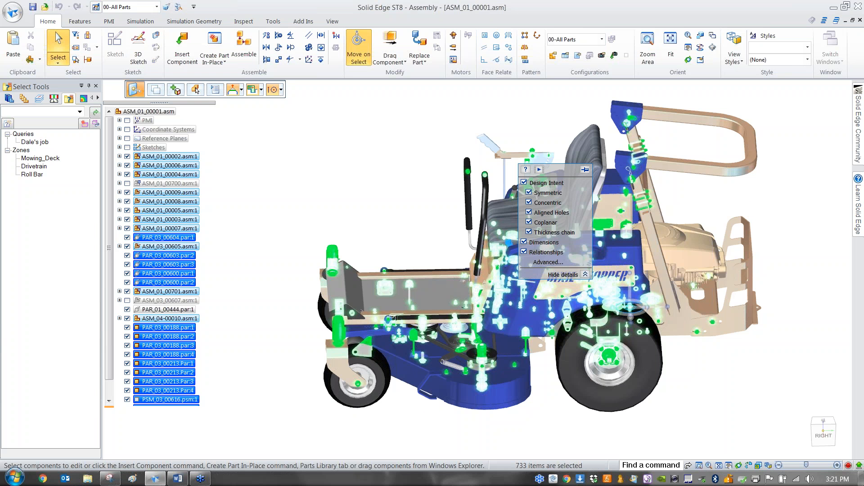
# Hide the selected small components and check the simplified mower assembly at an angle.
pyautogui.rightClick(341, 155)
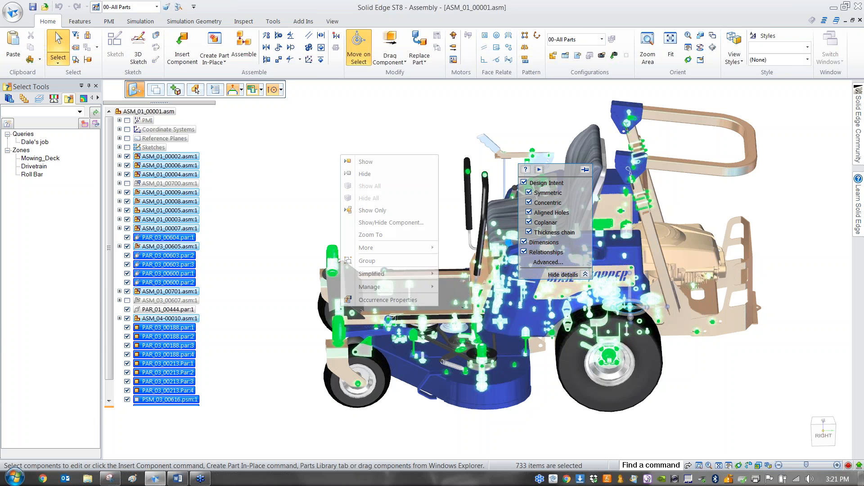
pyautogui.click(362, 174)
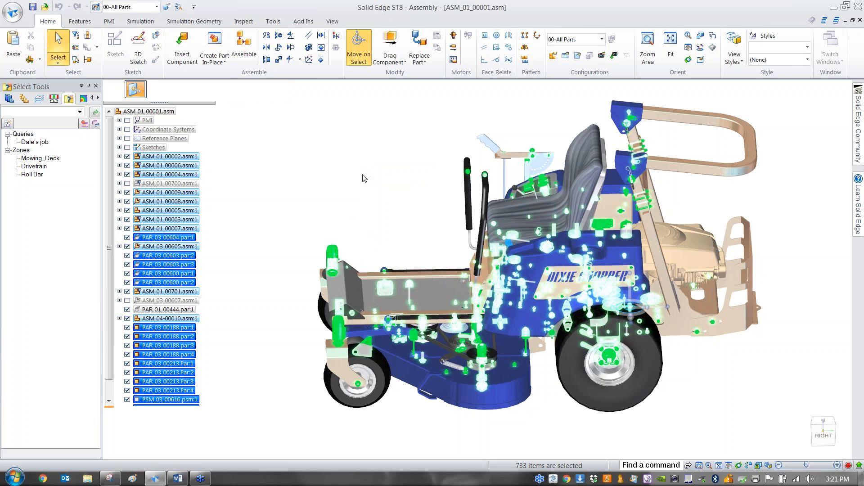
pyautogui.moveTo(387, 199); pyautogui.dragTo(622, 176, button='middle')
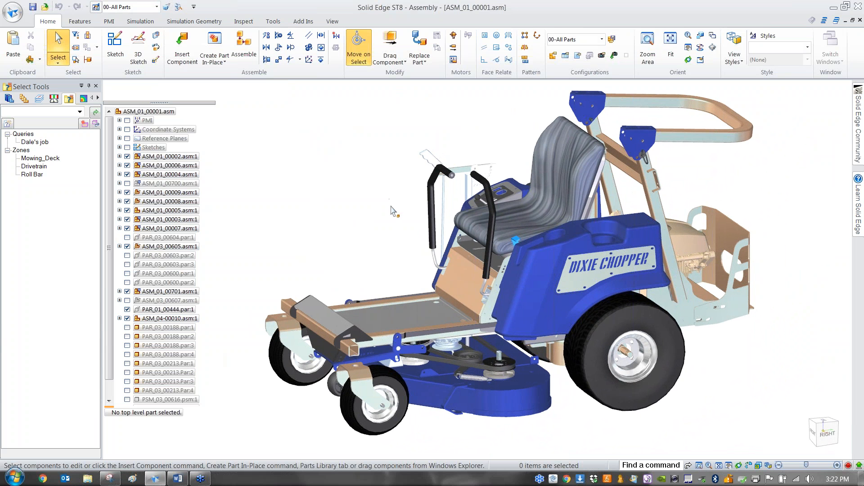
pyautogui.moveTo(383, 206); pyautogui.dragTo(417, 213, button='middle')
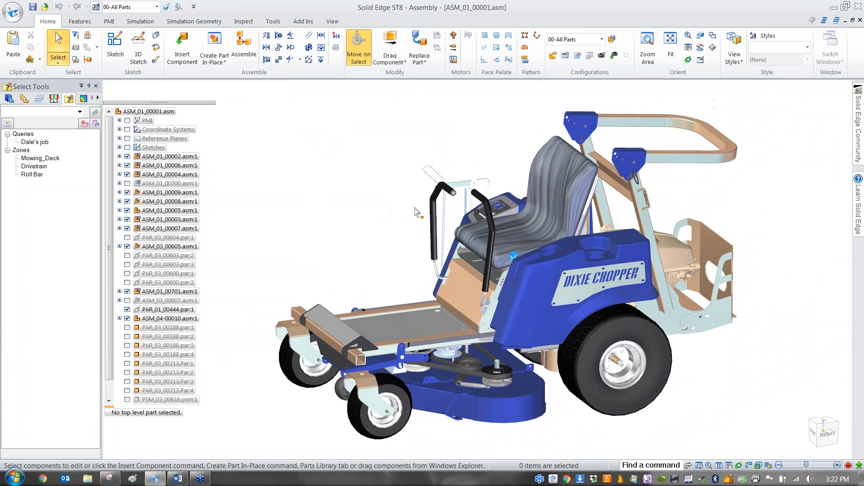
pyautogui.moveTo(721, 185); pyautogui.dragTo(742, 129, button='middle')
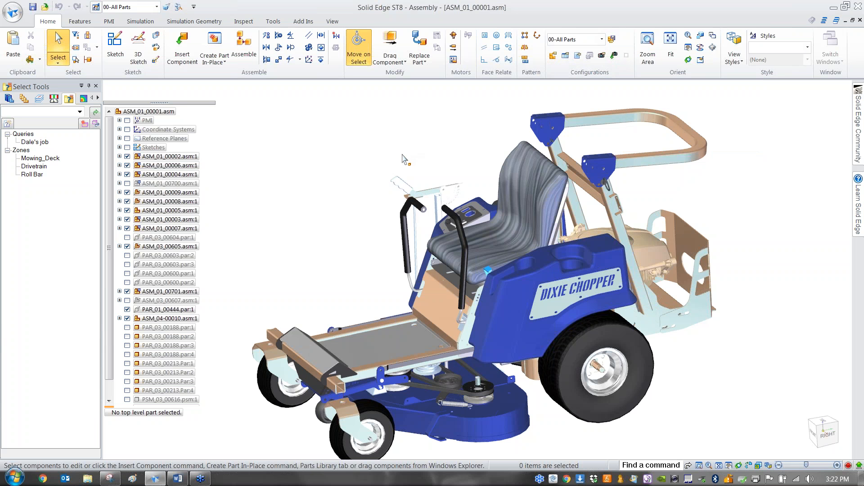
# Examine the mower with its small parts hidden, including the mowing deck and drivetrain from underneath.
pyautogui.click(626, 57)
pyautogui.scroll(-3, 563, 273)
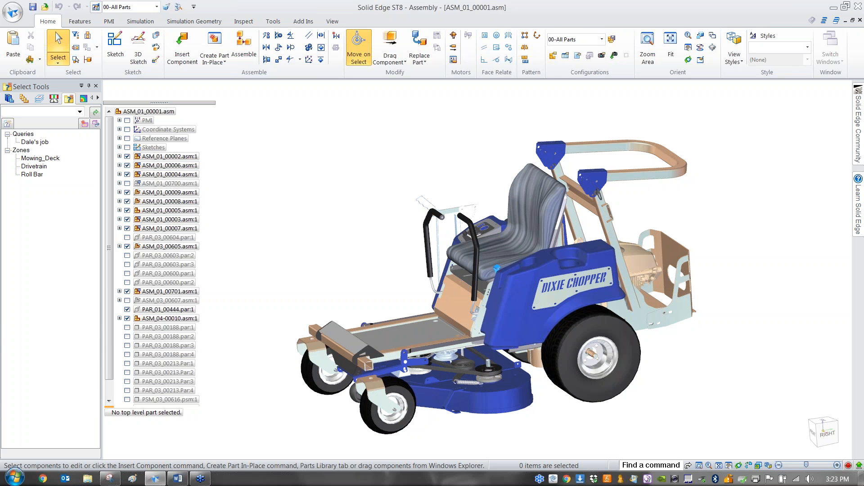
pyautogui.scroll(3, 680, 271)
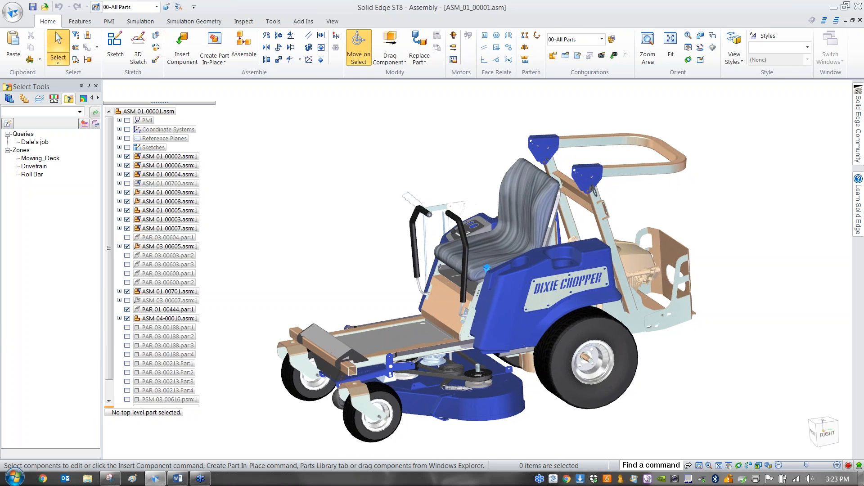
pyautogui.moveTo(477, 279); pyautogui.dragTo(435, 180, button='middle')
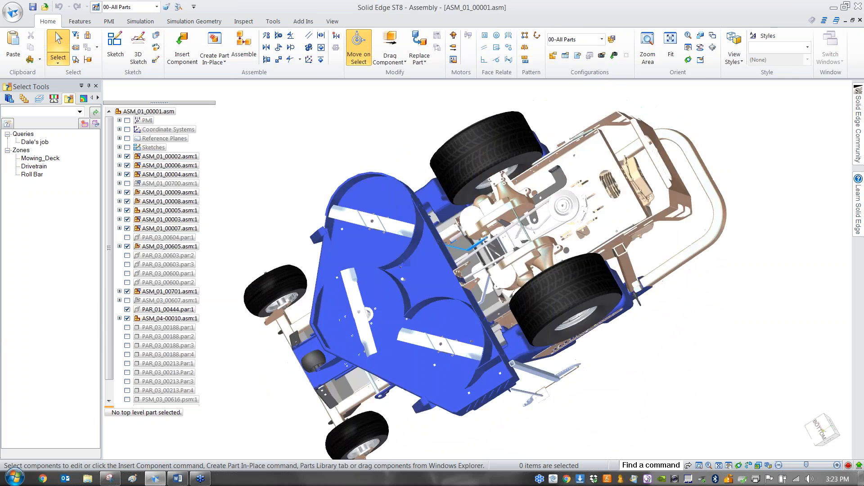
pyautogui.moveTo(434, 180); pyautogui.dragTo(419, 185)
pyautogui.moveTo(419, 186); pyautogui.dragTo(412, 188, button='middle')
pyautogui.scroll(4, 522, 252)
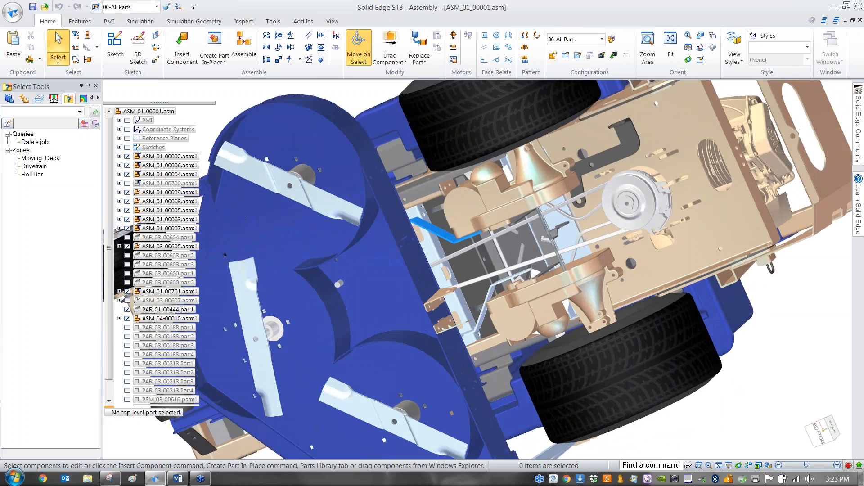
pyautogui.scroll(5, 532, 272)
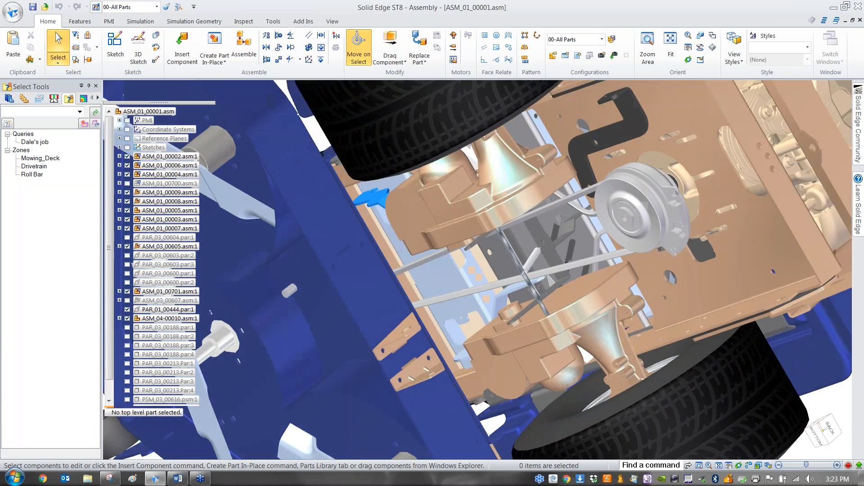
pyautogui.moveTo(202, 118); pyautogui.dragTo(220, 108, button='middle')
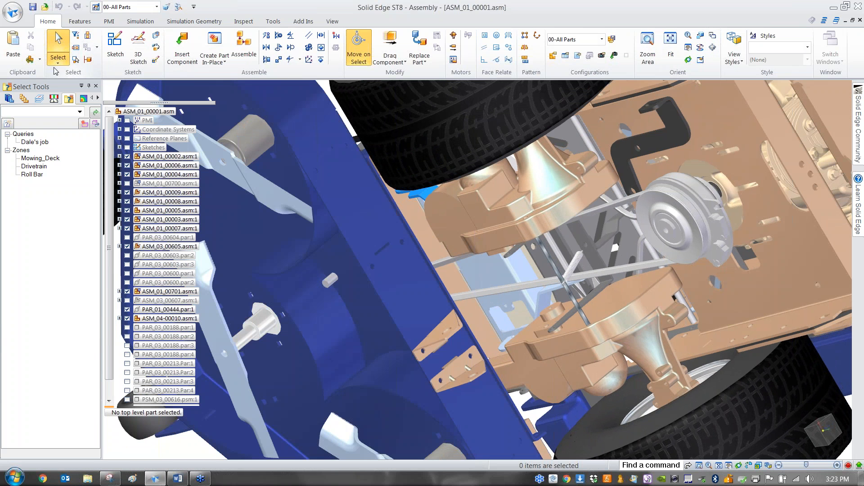
# Reapply the 00-All Parts display configuration and inspect the underside of the mower up close.
pyautogui.click(146, 8)
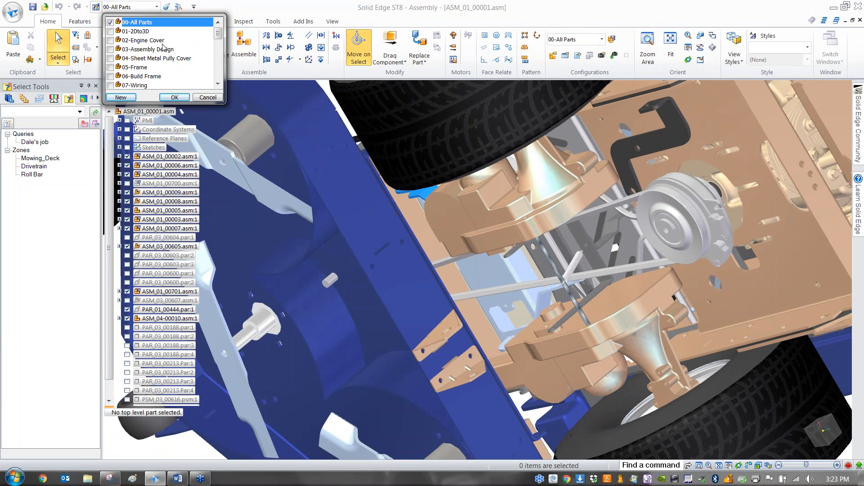
pyautogui.click(174, 97)
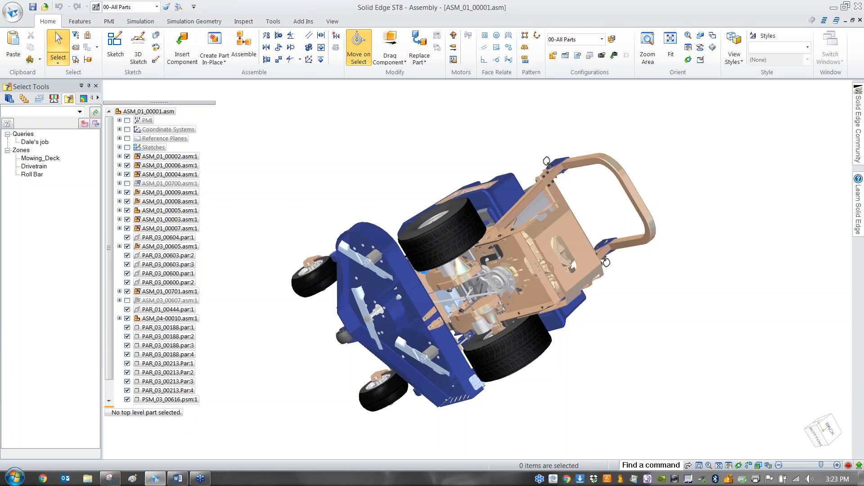
pyautogui.scroll(5, 252, 217)
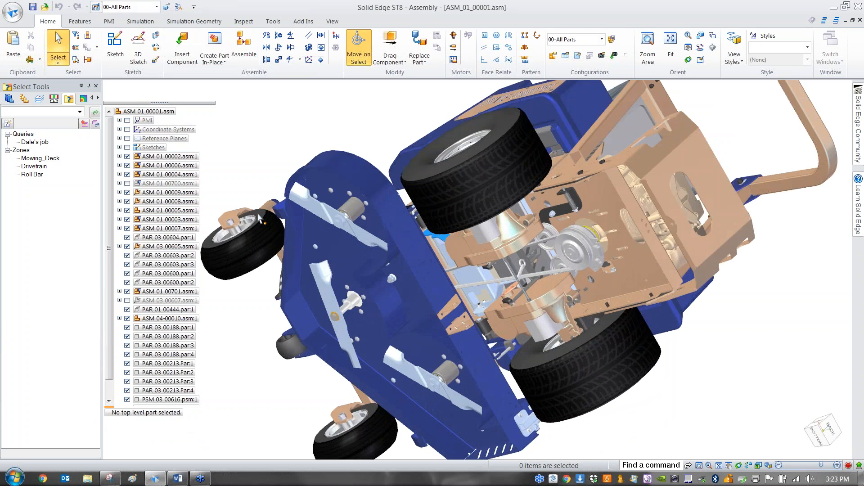
pyautogui.scroll(5, 258, 203)
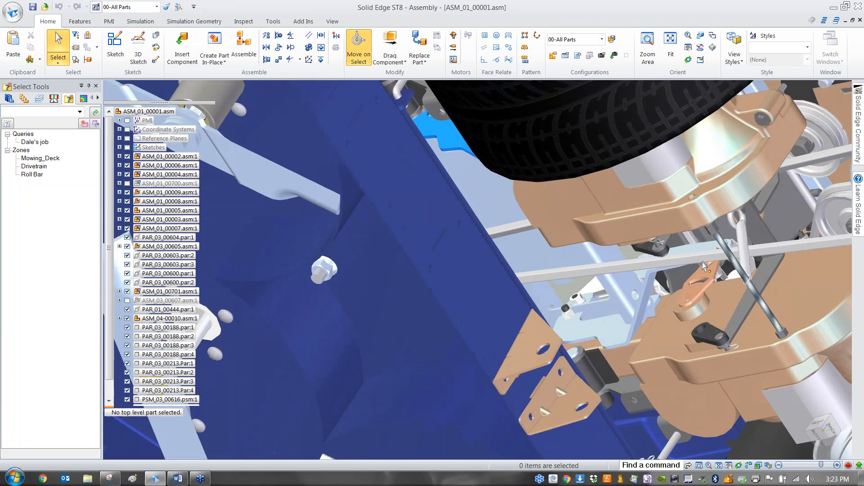
# Examine the bolts on the side logo plate and the complete mower assembly.
pyautogui.moveTo(527, 325); pyautogui.dragTo(592, 318, button='middle')
pyautogui.scroll(5, 589, 229)
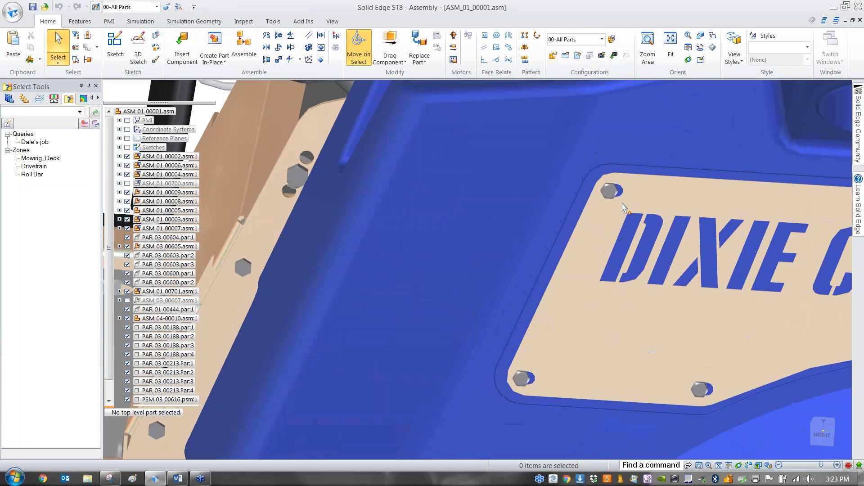
pyautogui.scroll(-5, 610, 196)
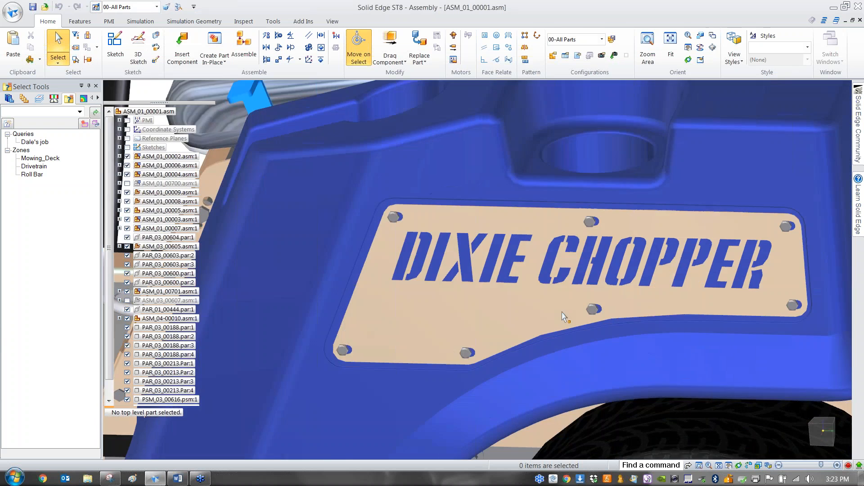
pyautogui.scroll(-2, 580, 308)
pyautogui.moveTo(580, 308); pyautogui.dragTo(332, 204, button='middle')
pyautogui.scroll(-5, 342, 198)
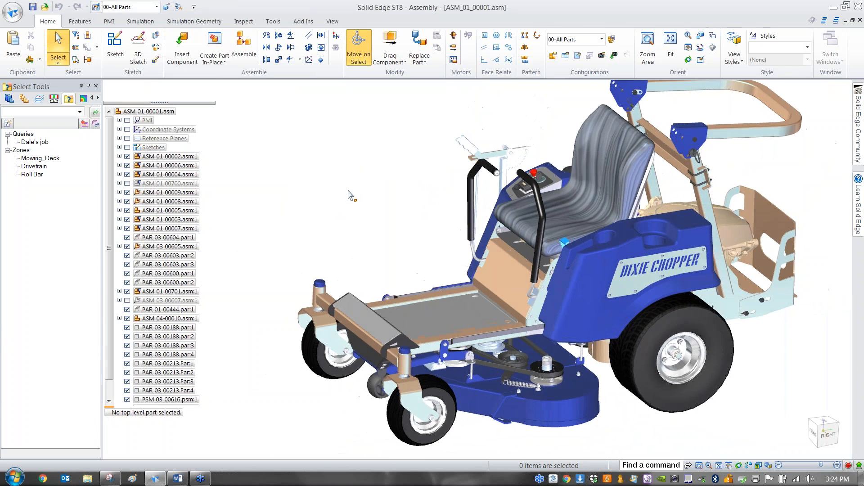
pyautogui.scroll(1, 350, 194)
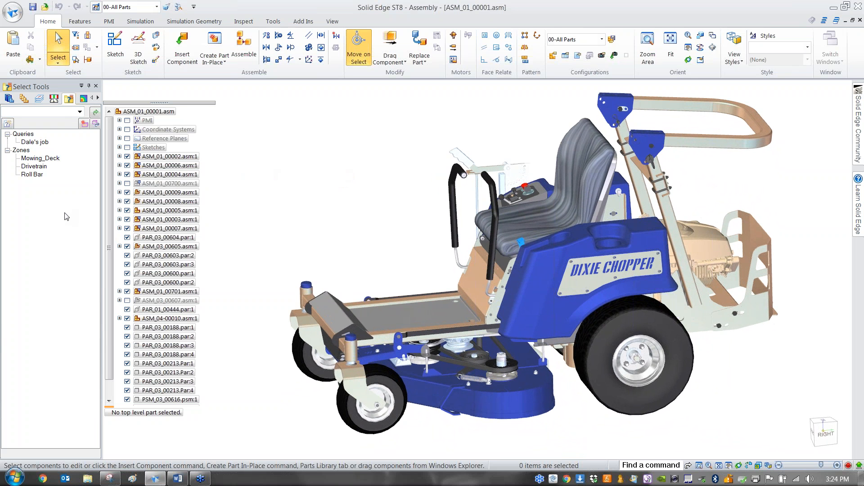
# Open the saved query's definition, review its author and category criteria, and accept it.
pyautogui.rightClick(34, 144)
pyautogui.click(58, 180)
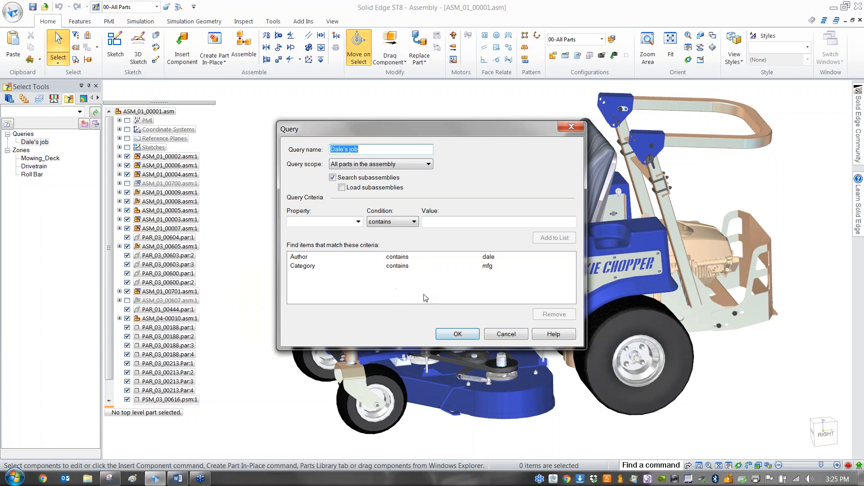
pyautogui.click(461, 337)
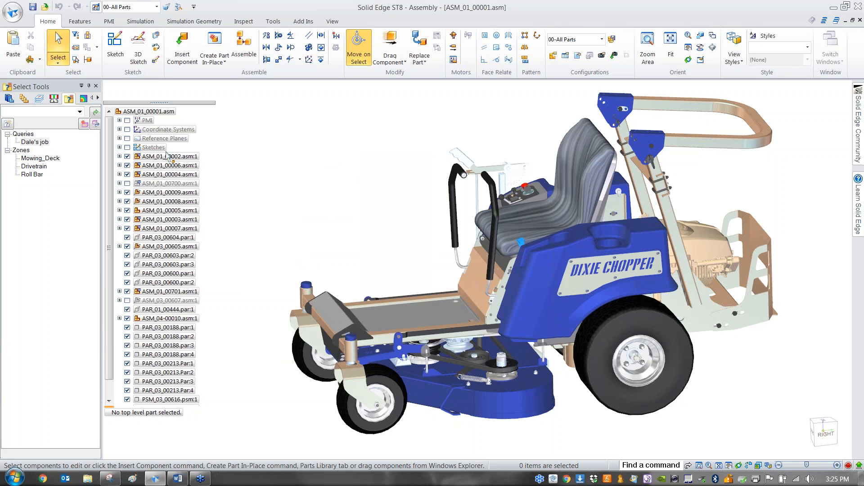
# Run the saved query to select the matching components and display only those.
pyautogui.click(46, 200)
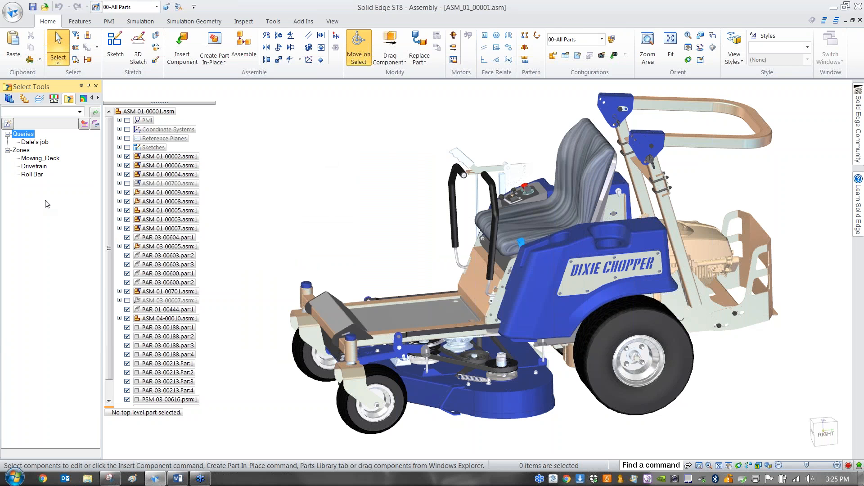
pyautogui.click(38, 143)
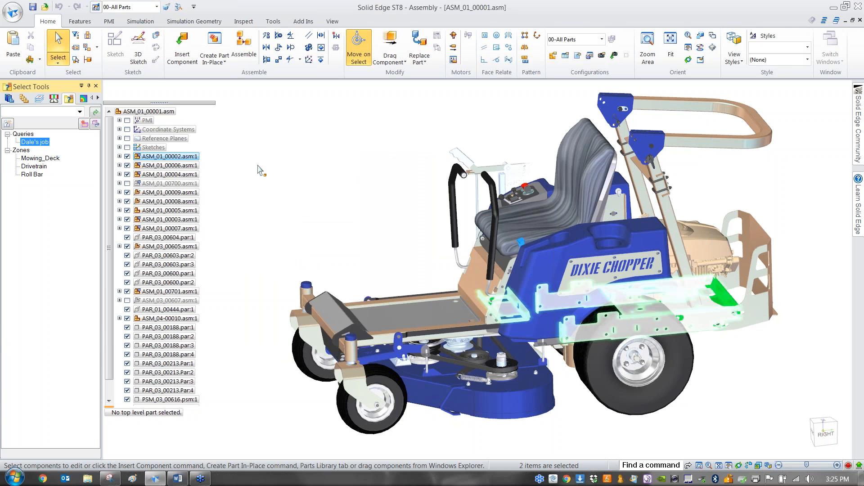
pyautogui.scroll(2, 260, 170)
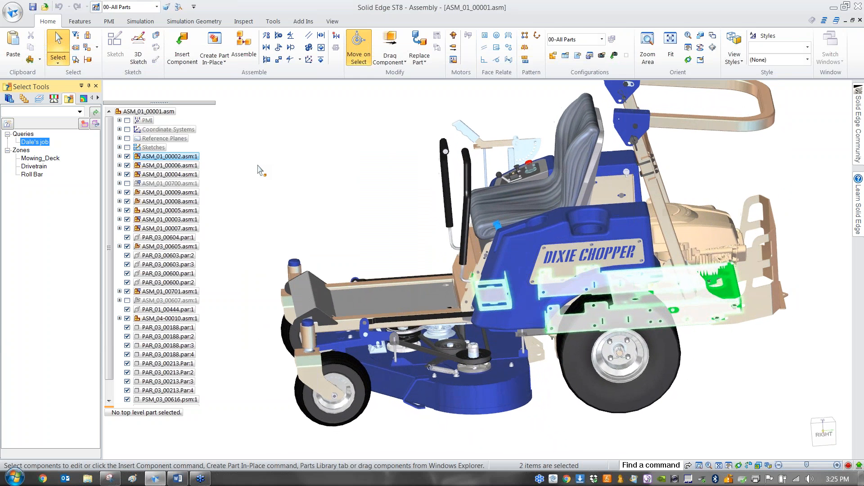
pyautogui.rightClick(294, 165)
pyautogui.click(325, 195)
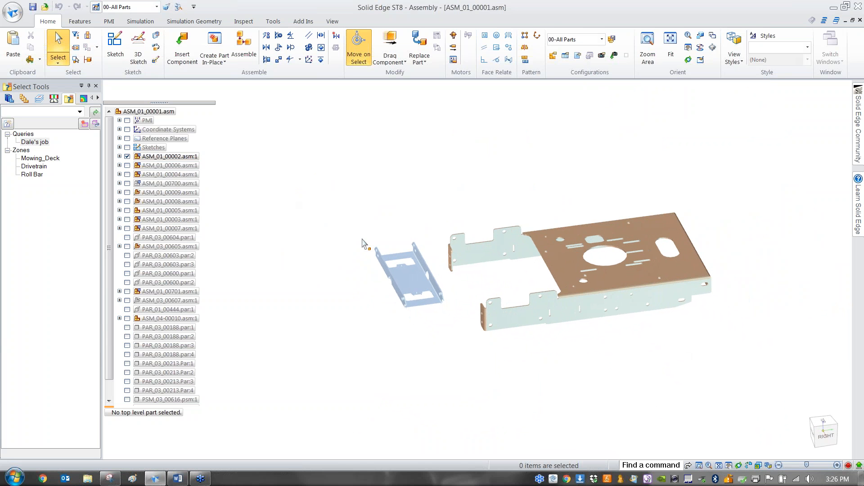
# Select both displayed frame parts and repeatedly expand the selection with Select Parts Constrained To.
pyautogui.moveTo(353, 197); pyautogui.dragTo(786, 379)
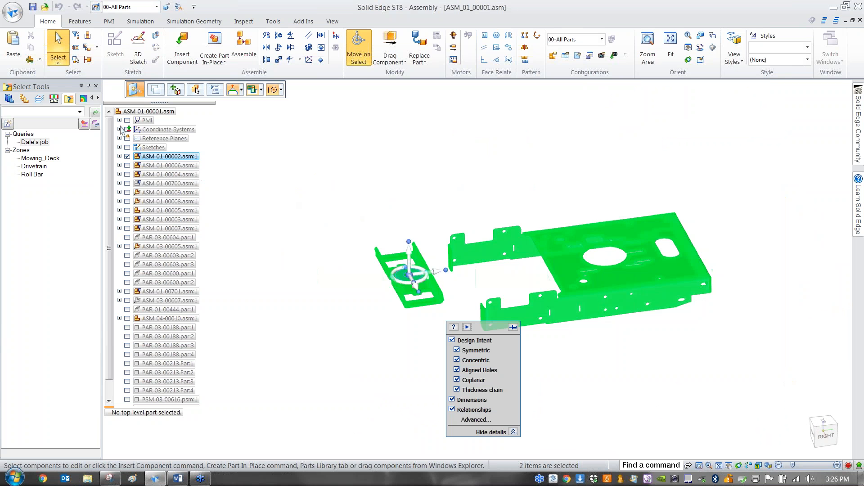
pyautogui.click(96, 47)
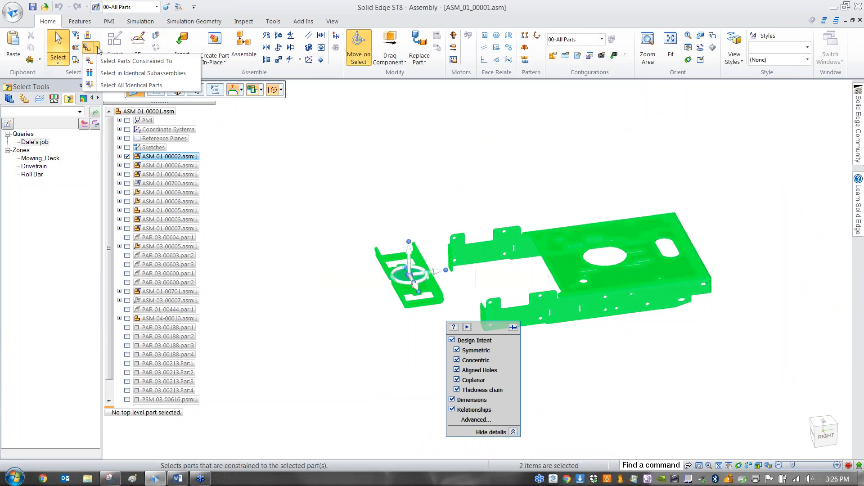
pyautogui.click(118, 61)
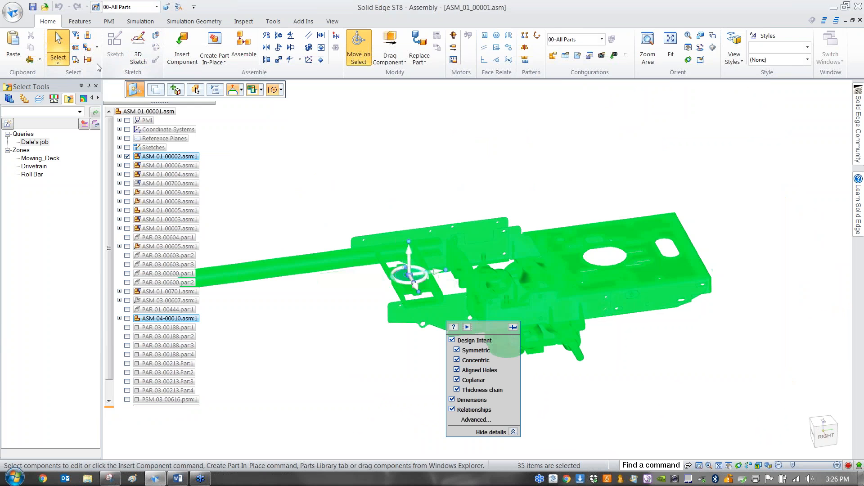
pyautogui.click(89, 49)
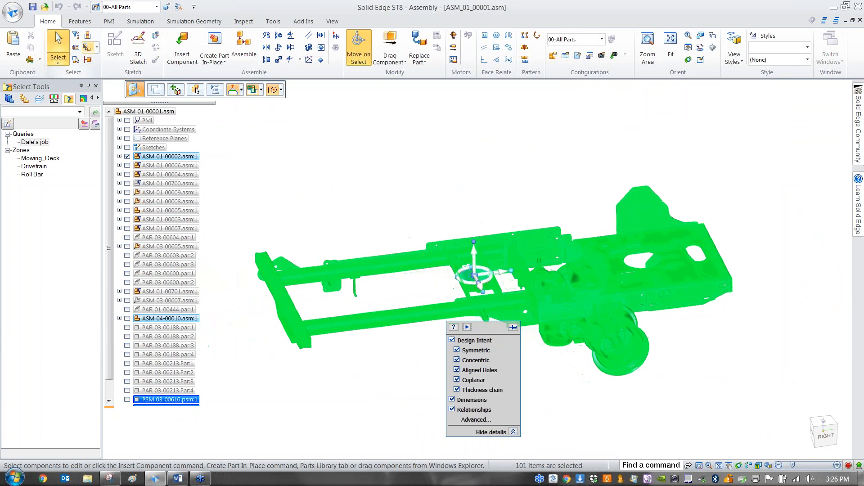
pyautogui.click(196, 91)
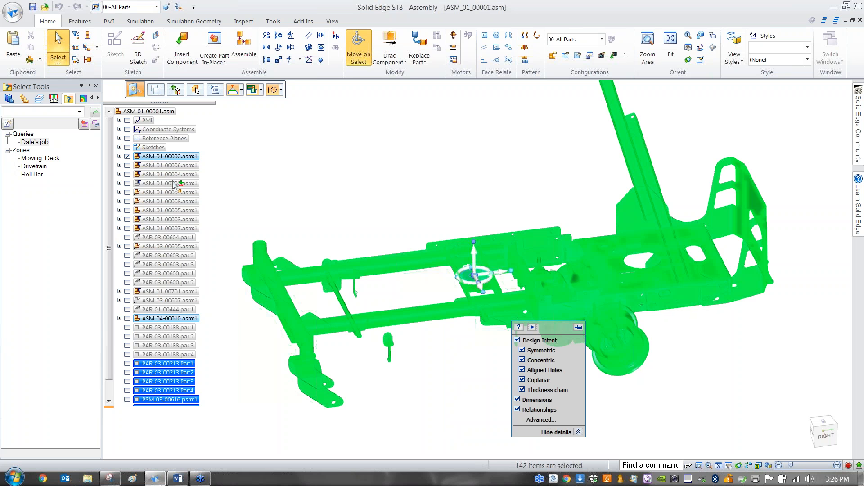
# Show only the selected constrained components and inspect the resulting frame structure from different angles.
pyautogui.rightClick(412, 156)
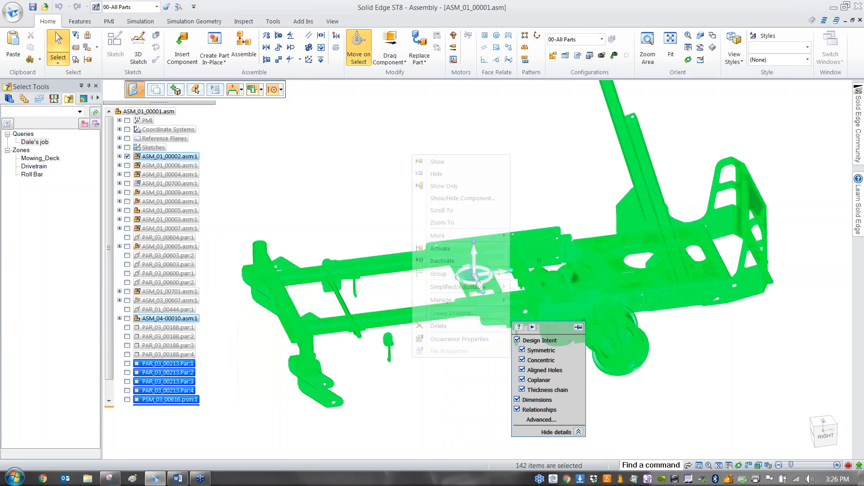
pyautogui.click(458, 187)
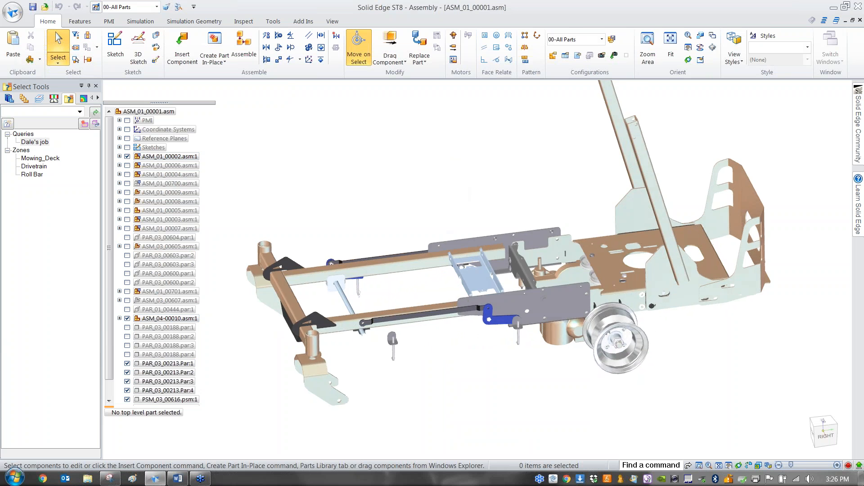
pyautogui.moveTo(446, 390); pyautogui.dragTo(531, 282, button='middle')
pyautogui.scroll(1, 556, 357)
pyautogui.scroll(1, 556, 357)
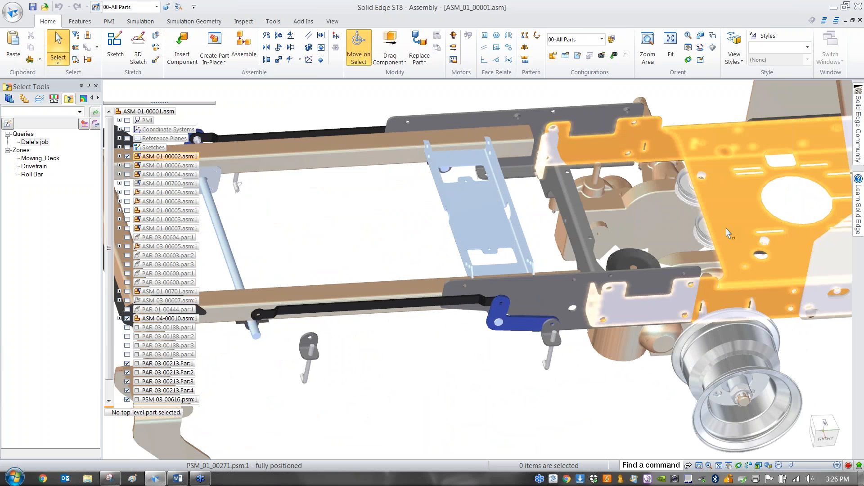
pyautogui.moveTo(547, 351); pyautogui.dragTo(526, 198, button='middle')
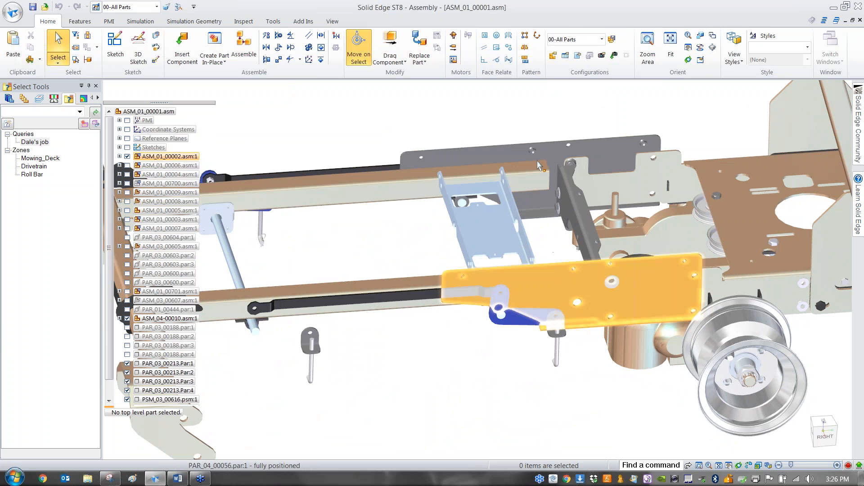
pyautogui.scroll(-5, 532, 348)
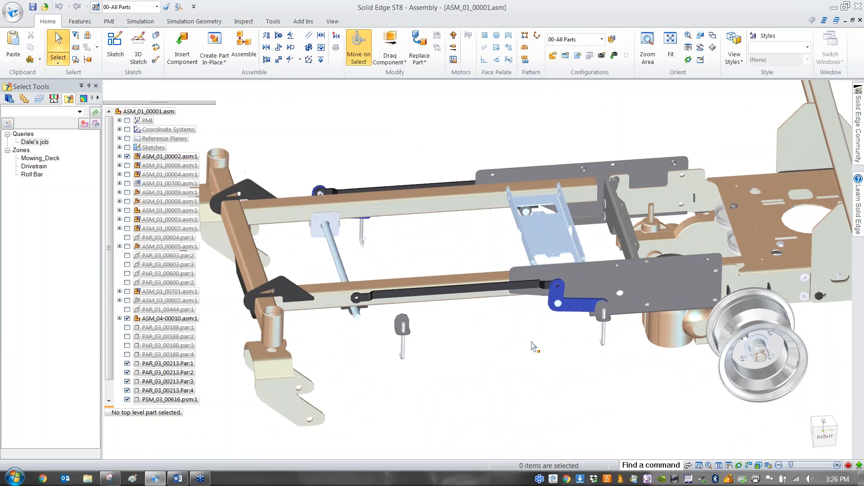
# Select the frame's side plate PSM_01_00302.psm:1 through QuickPick and use Zoom To to focus on it.
pyautogui.scroll(5, 532, 347)
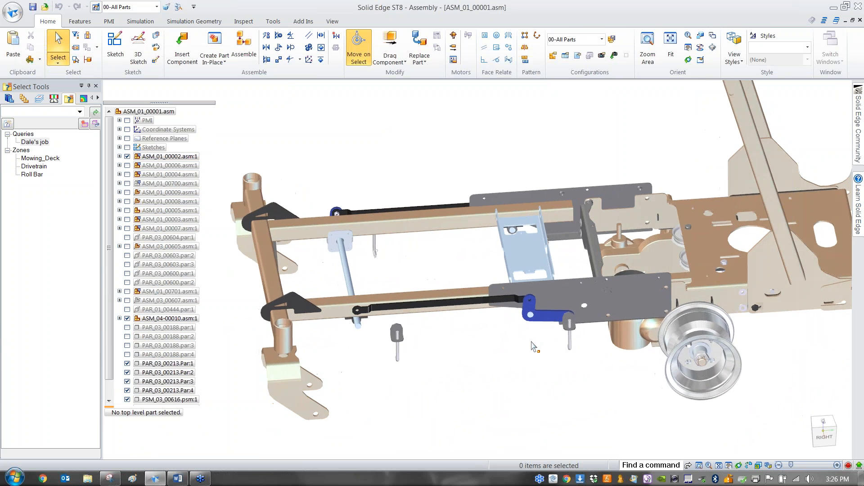
pyautogui.moveTo(532, 342); pyautogui.dragTo(549, 372, button='middle')
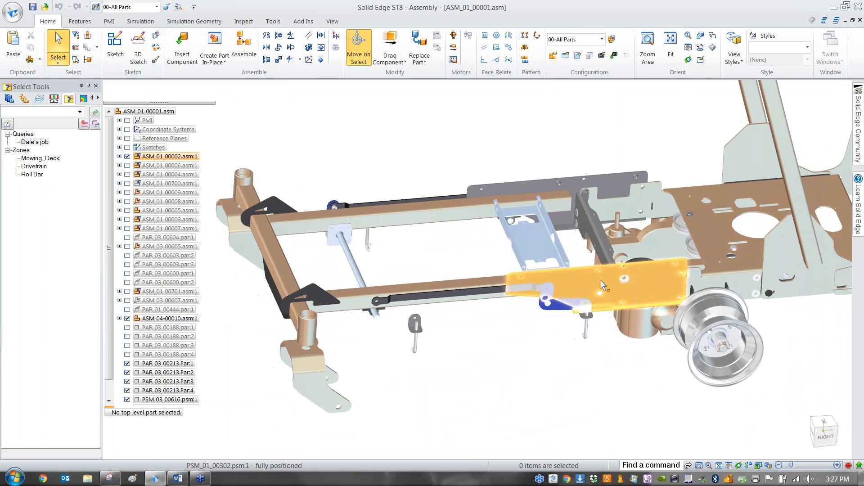
pyautogui.rightClick(617, 287)
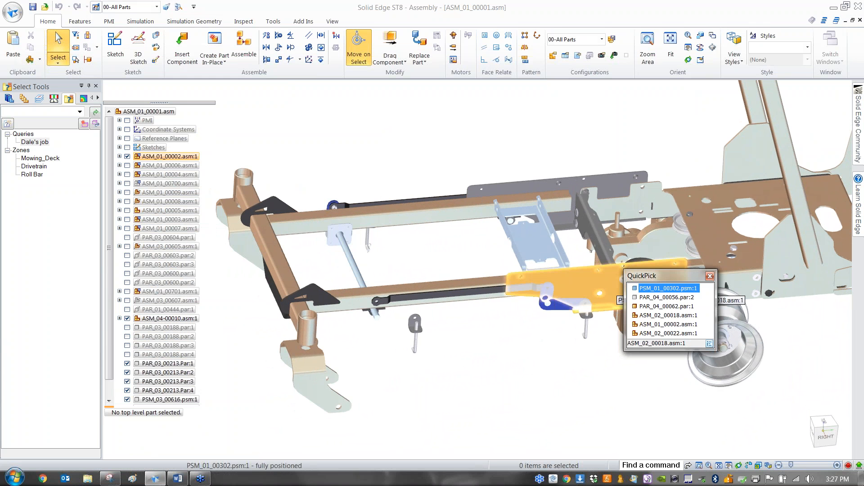
pyautogui.click(643, 292)
pyautogui.rightClick(553, 378)
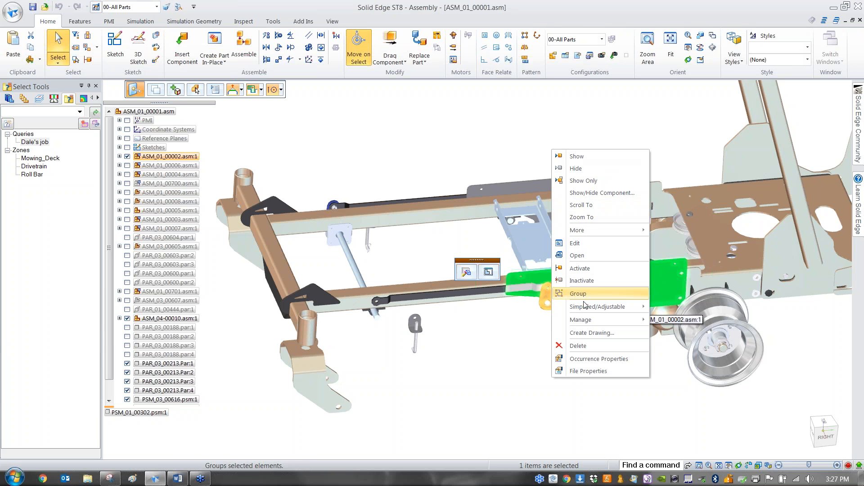
pyautogui.click(581, 217)
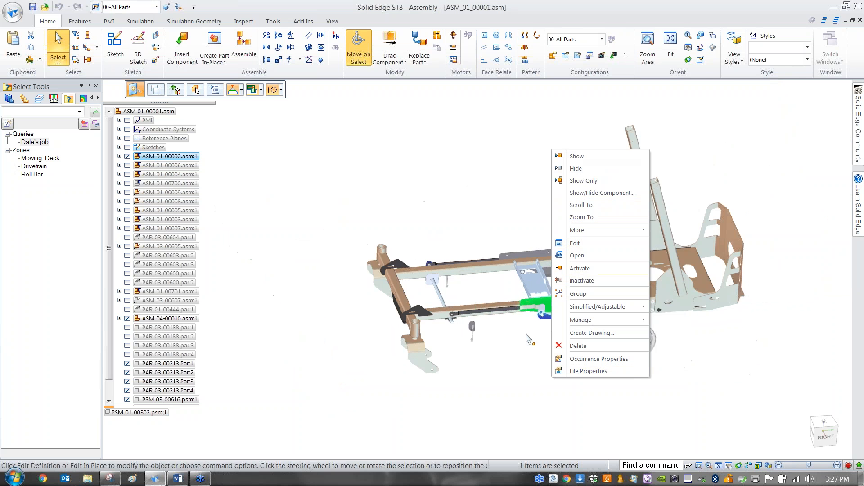
pyautogui.click(581, 217)
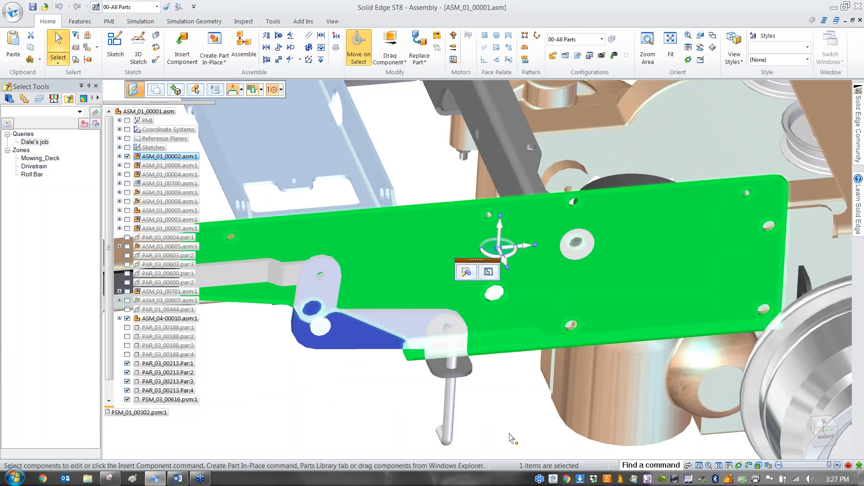
# Use Scroll To to locate the selected side plate in the assembly tree, and clear the selection.
pyautogui.rightClick(530, 313)
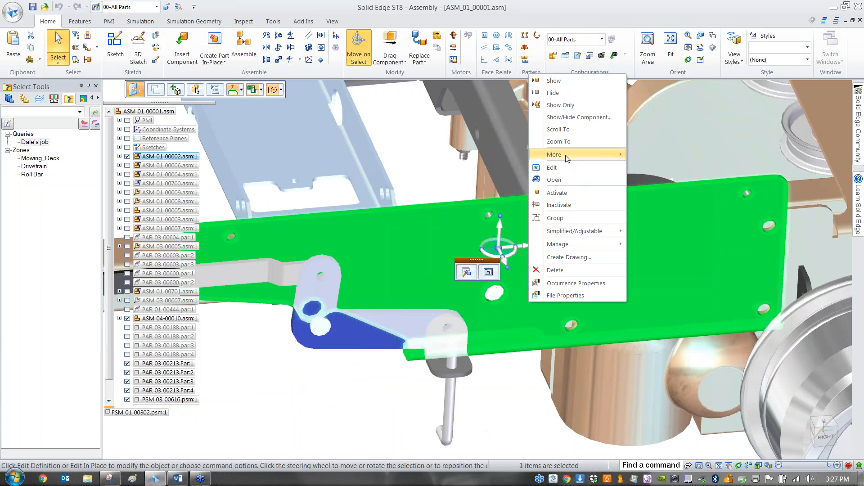
pyautogui.click(559, 129)
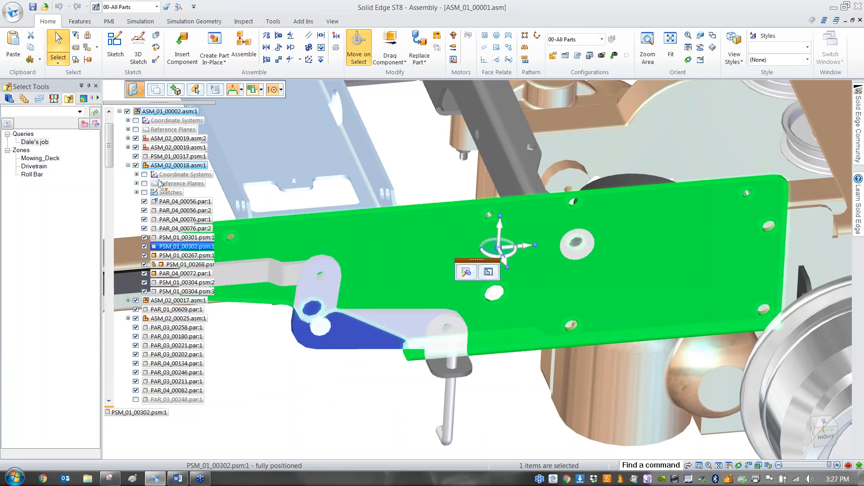
pyautogui.click(176, 251)
pyautogui.scroll(2, 250, 321)
pyautogui.scroll(3, 250, 320)
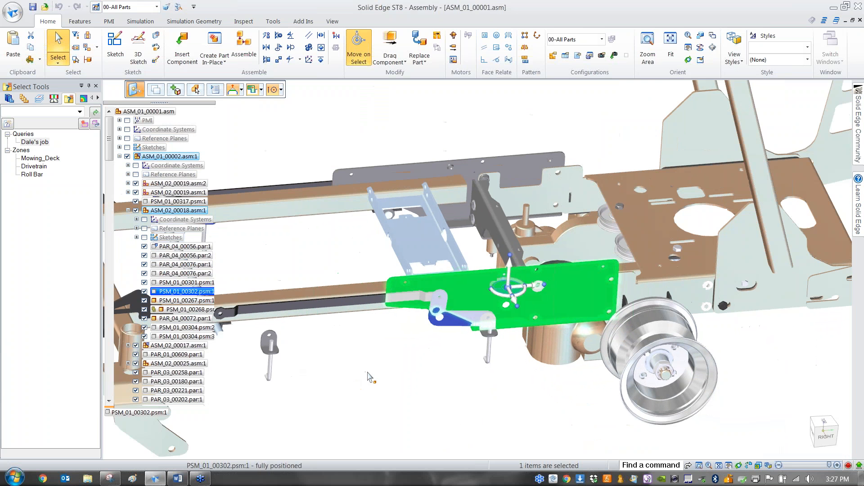
pyautogui.click(372, 377)
pyautogui.moveTo(306, 423); pyautogui.dragTo(320, 407, button='middle')
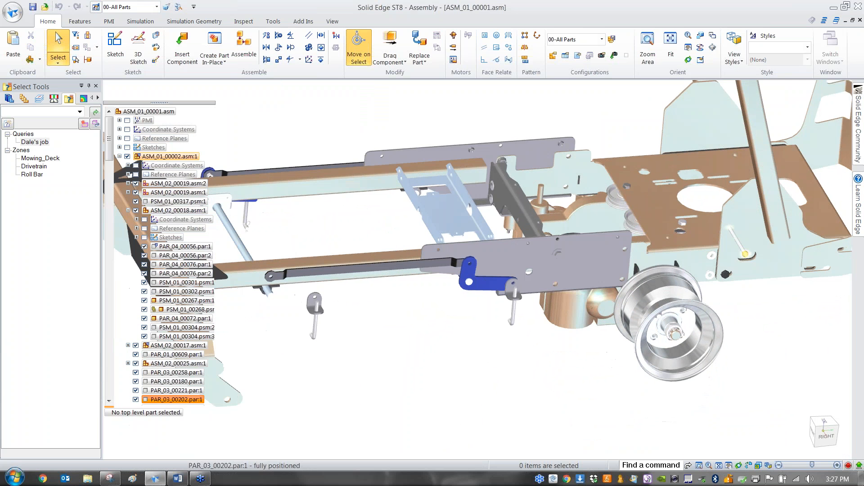
# Select PAR_03_00202.par:1 in the assembly tree and apply Show to it.
pyautogui.click(181, 400)
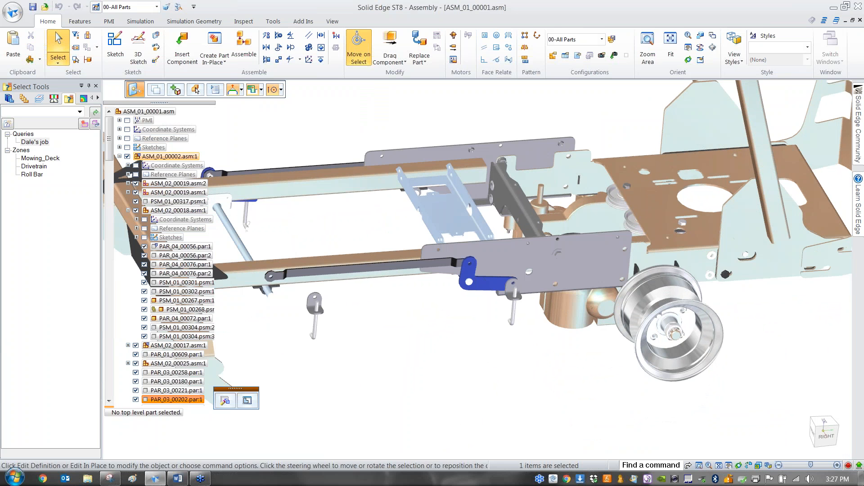
pyautogui.rightClick(180, 400)
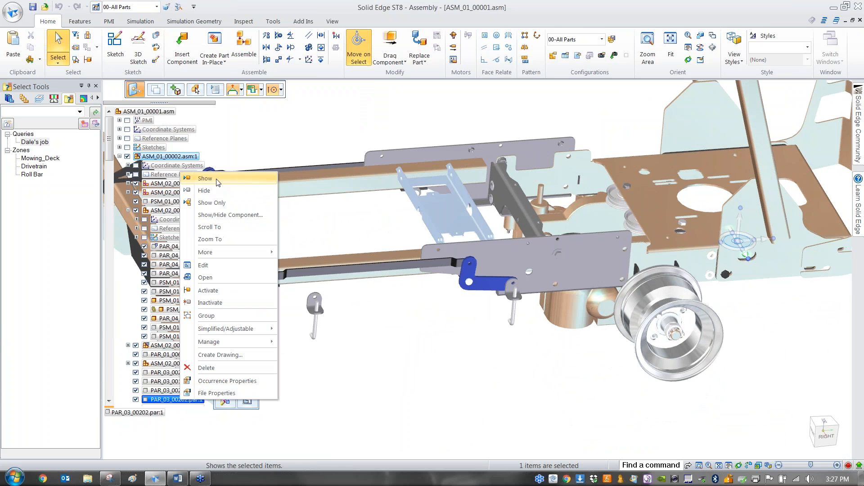
pyautogui.click(205, 178)
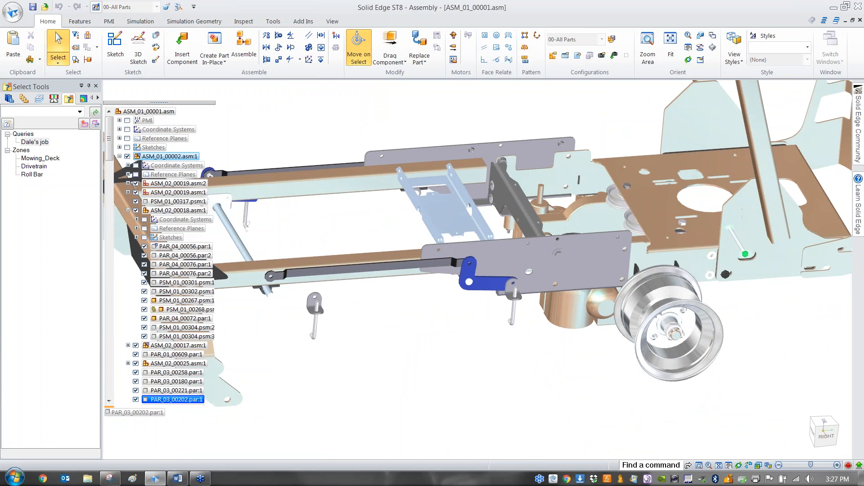
# Select bolt PAR_03_00180.par:1 in the assembly tree, zoom to it, and clear the selection.
pyautogui.click(172, 381)
pyautogui.rightClick(172, 381)
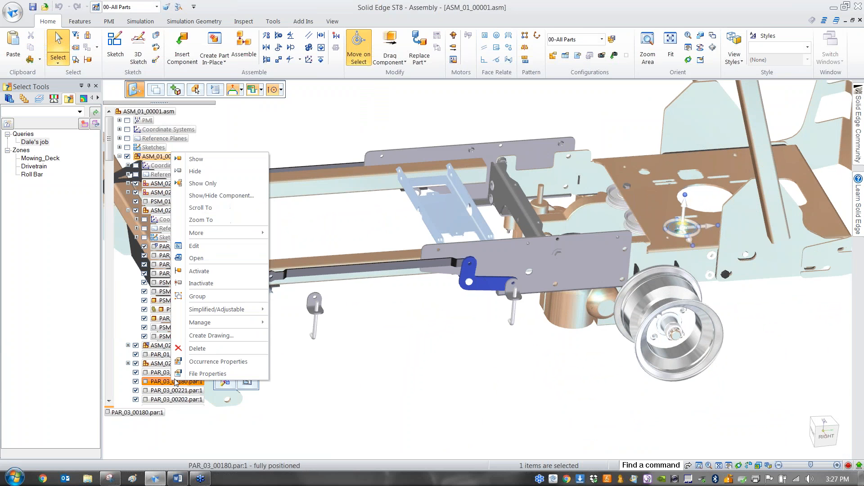
pyautogui.click(225, 220)
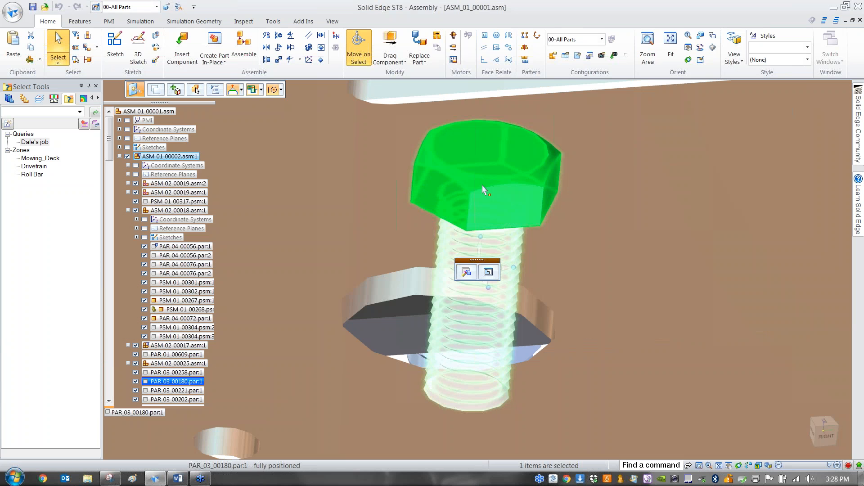
pyautogui.press('Escape')
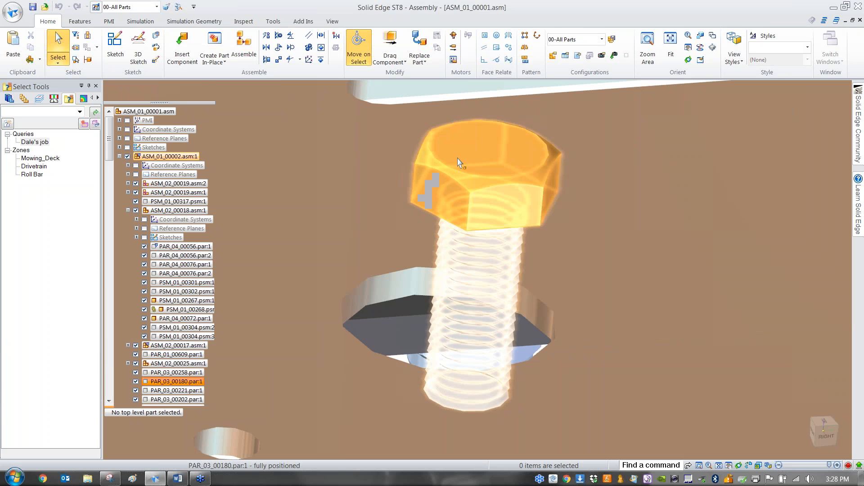
pyautogui.scroll(-5, 458, 163)
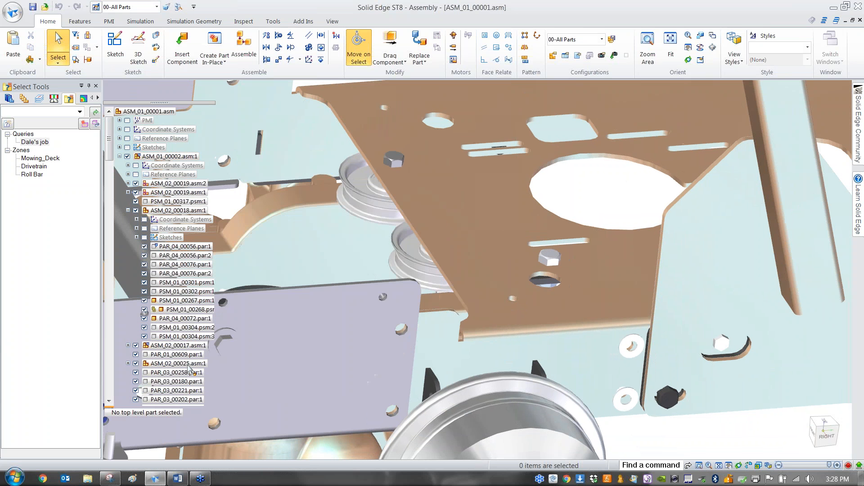
# Find PAR_03_00210.par:11 further down the assembly tree, zoom to it, and clear the selection.
pyautogui.moveTo(111, 145); pyautogui.dragTo(122, 326)
pyautogui.rightClick(175, 274)
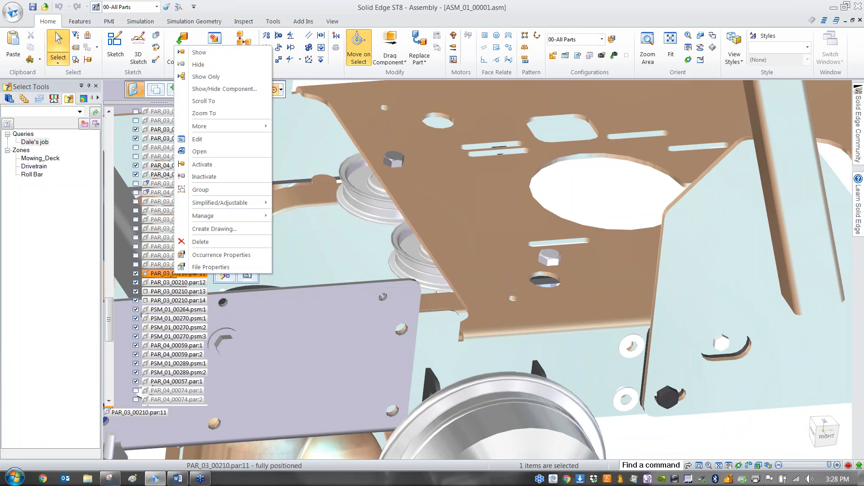
pyautogui.click(228, 114)
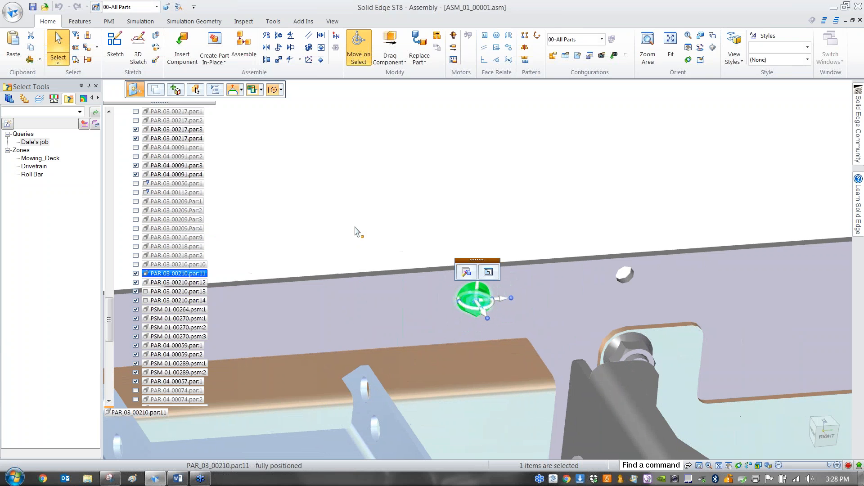
pyautogui.press('Escape')
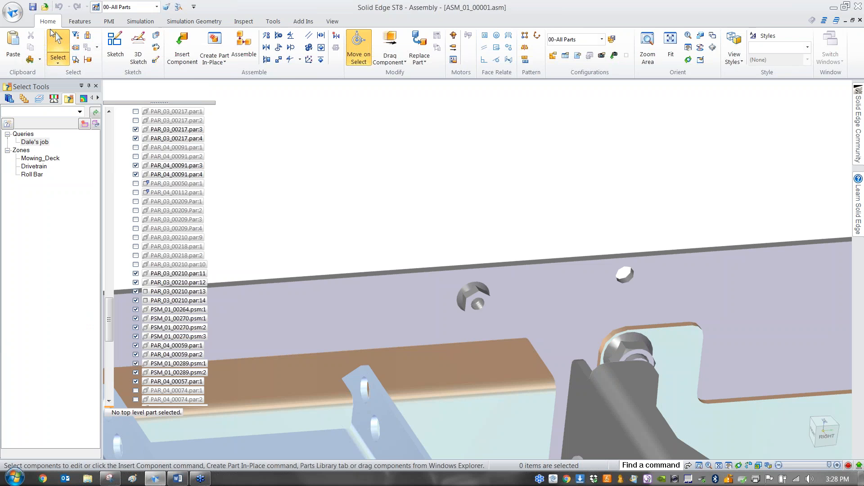
# Apply the 00-All Parts display configuration to show the complete mower.
pyautogui.rightClick(140, 9)
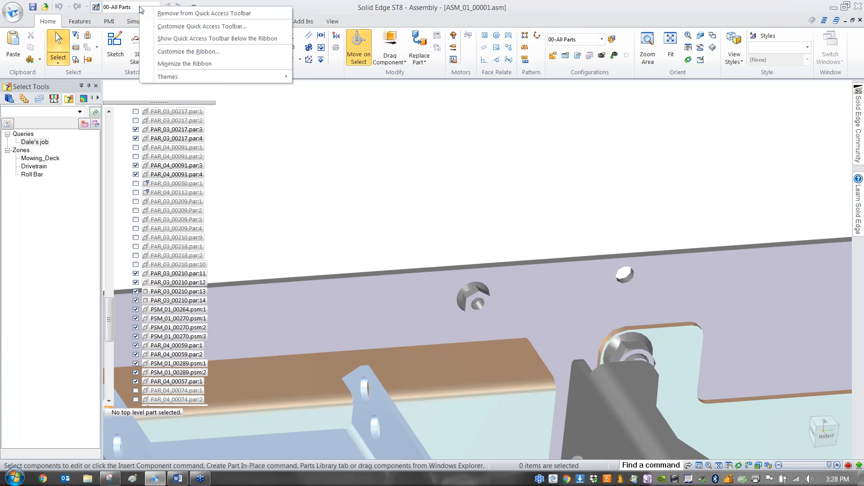
pyautogui.press('Escape')
pyautogui.click(132, 8)
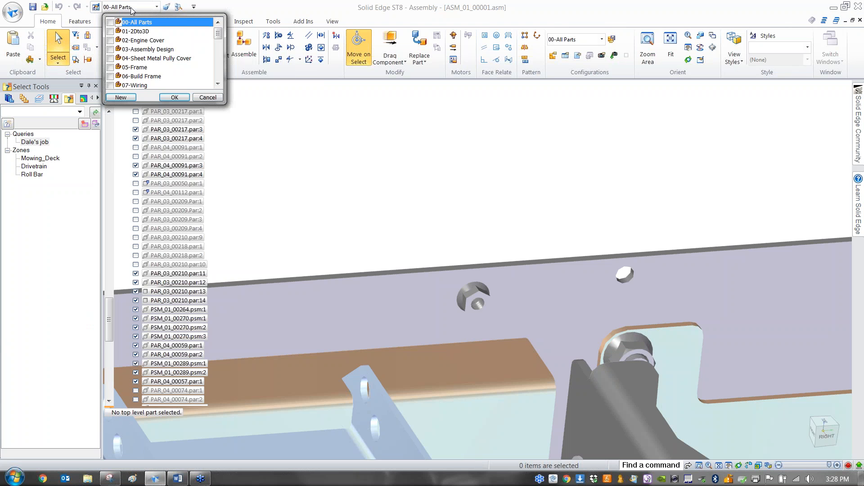
pyautogui.click(174, 97)
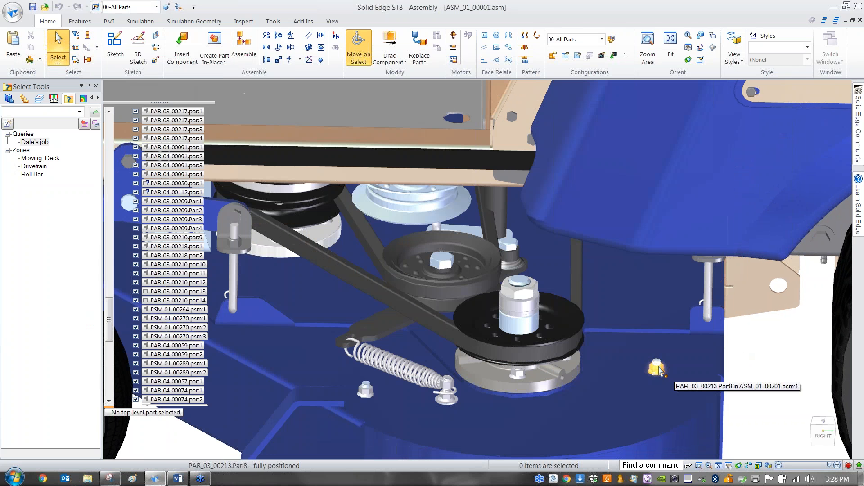
# Select all parts identical to PAR_03_00213.Par:8 on the mower deck, inspect where they are used, and clear the selection.
pyautogui.click(656, 367)
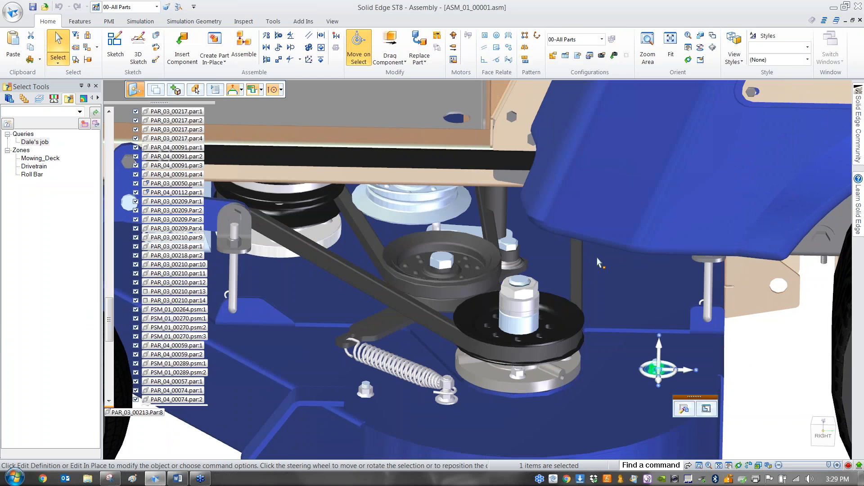
pyautogui.click(97, 48)
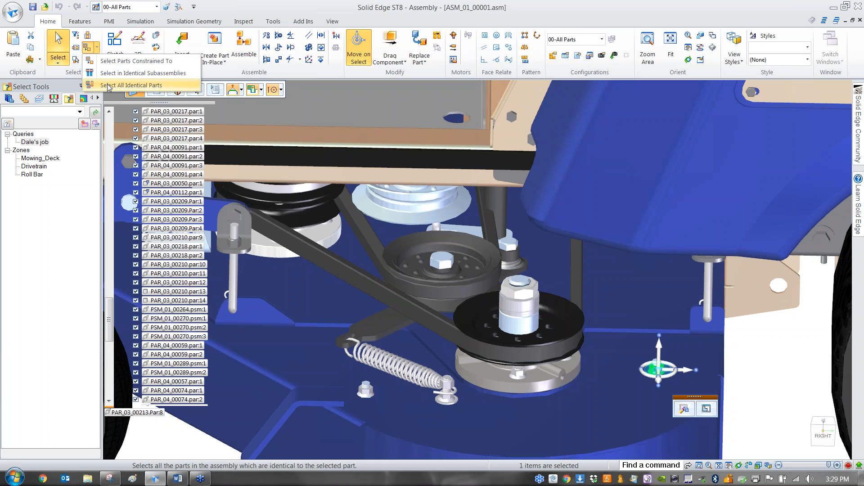
pyautogui.click(108, 85)
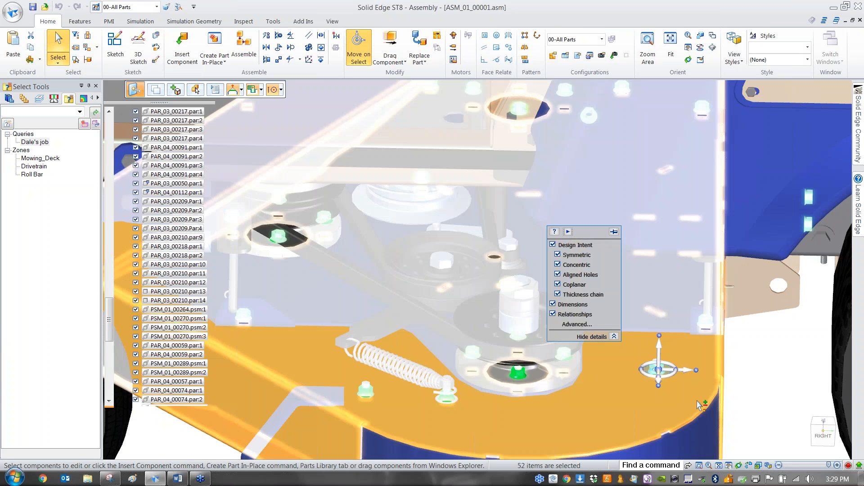
pyautogui.scroll(-3, 685, 400)
pyautogui.scroll(-5, 685, 400)
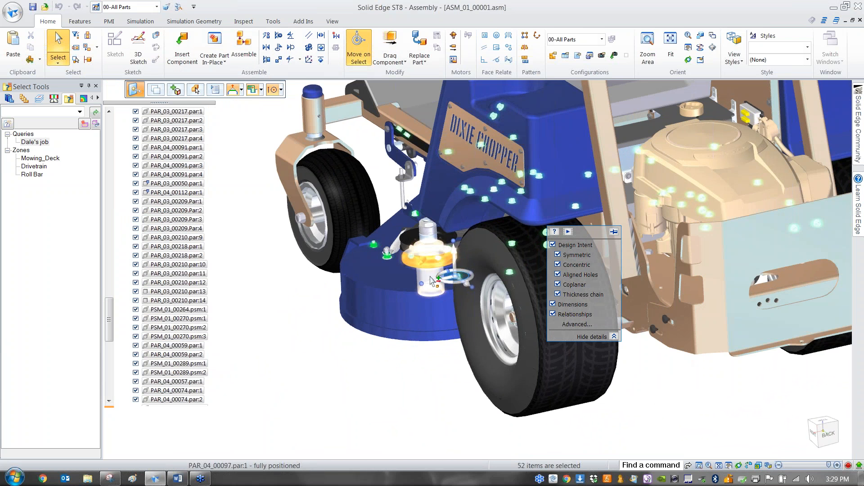
pyautogui.hotkey('ctrl', 'r')
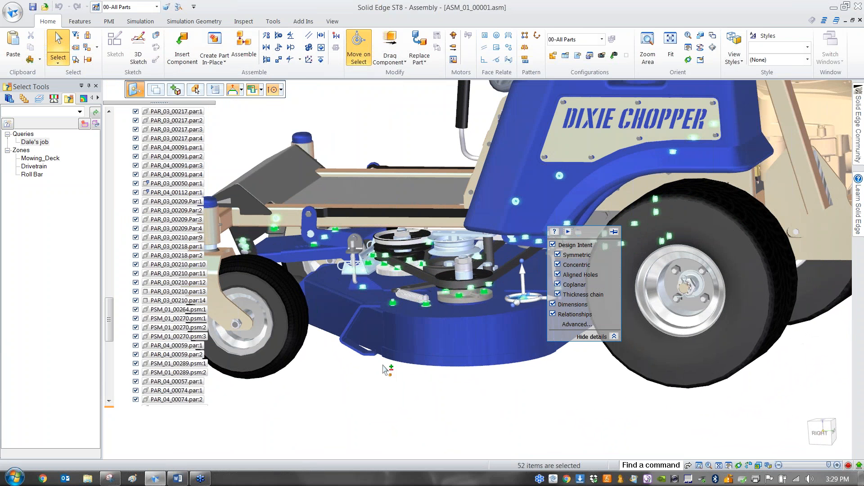
pyautogui.hotkey('ctrl', 'i')
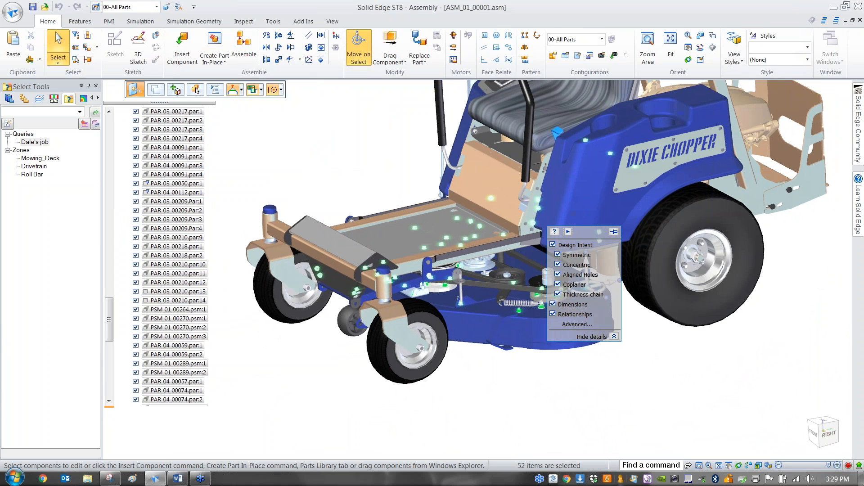
pyautogui.press('Escape')
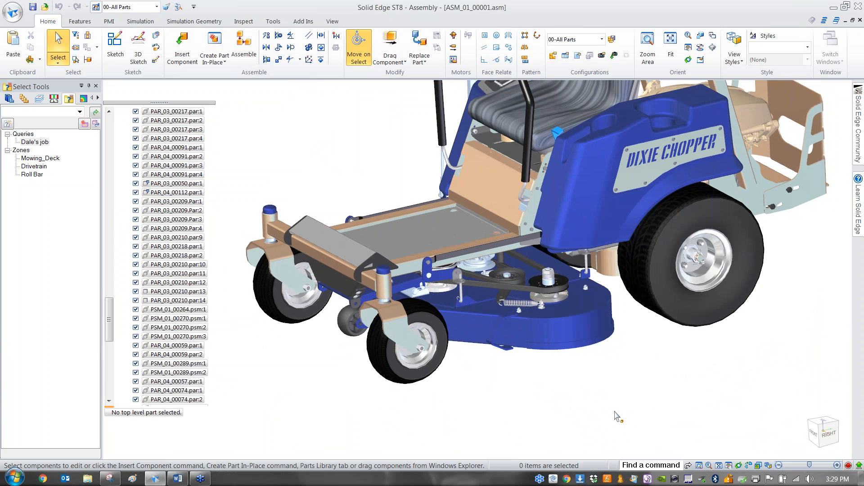
# Switch to the right view and apply the Assembly Snapshot display configuration.
pyautogui.hotkey('ctrl', 'r')
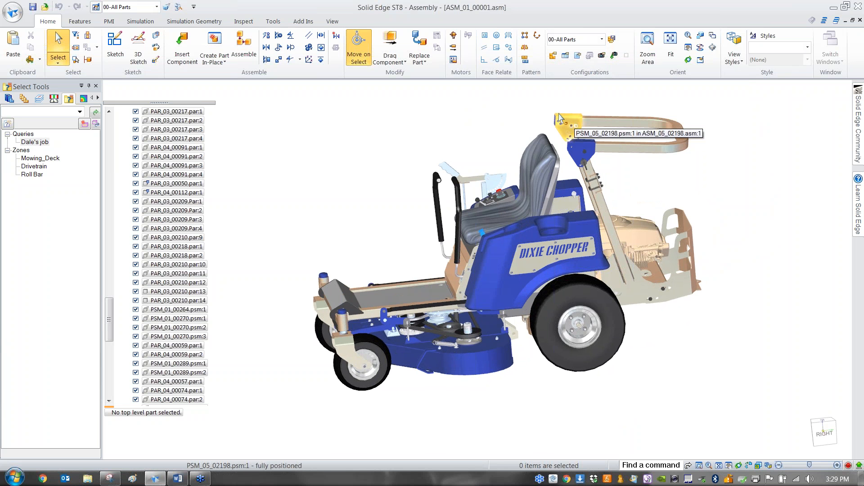
pyautogui.click(614, 56)
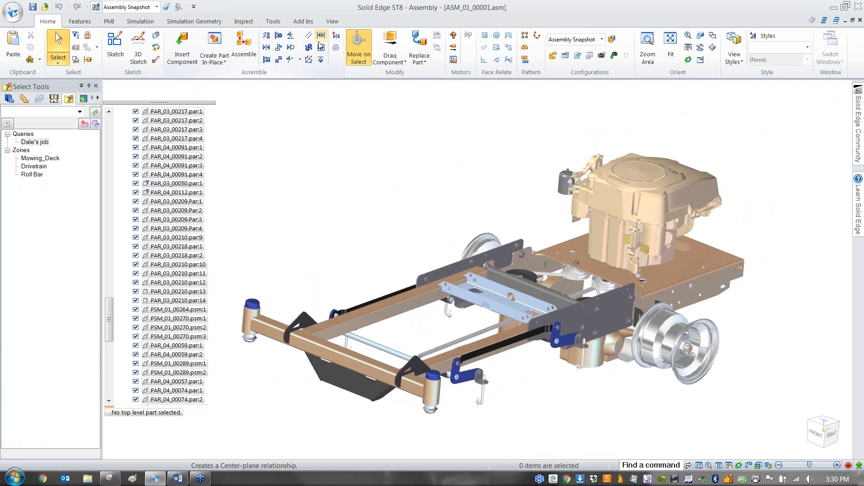
# Open the interface customization, keep the Edit imported data theme, and display its radial menu layout.
pyautogui.rightClick(295, 50)
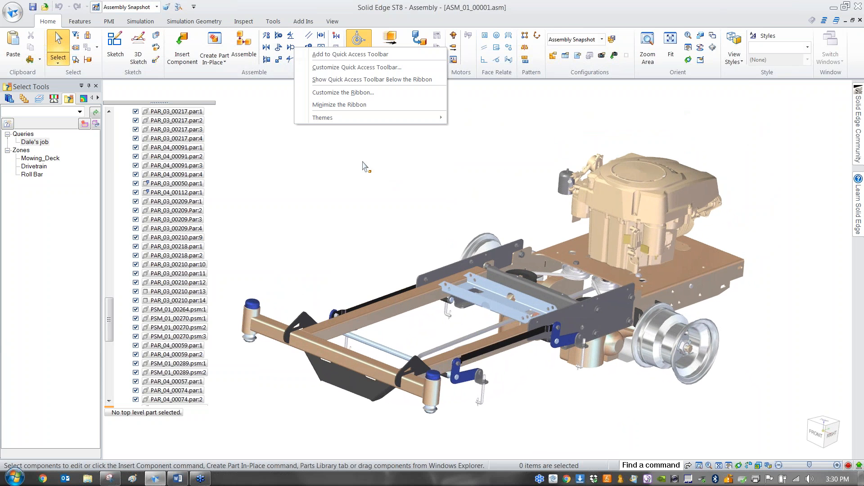
pyautogui.click(360, 68)
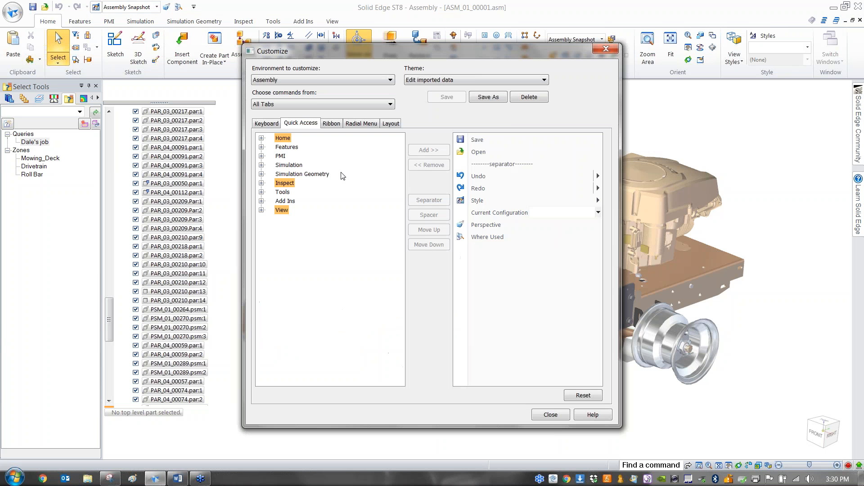
pyautogui.click(544, 80)
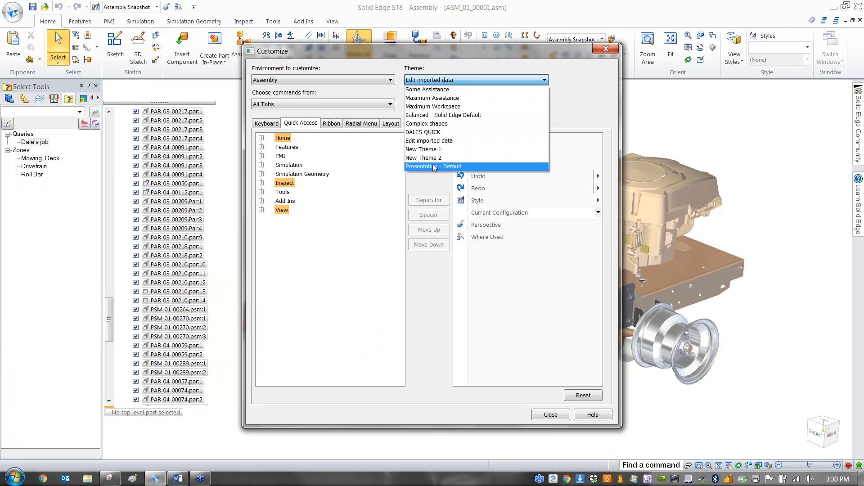
pyautogui.click(450, 140)
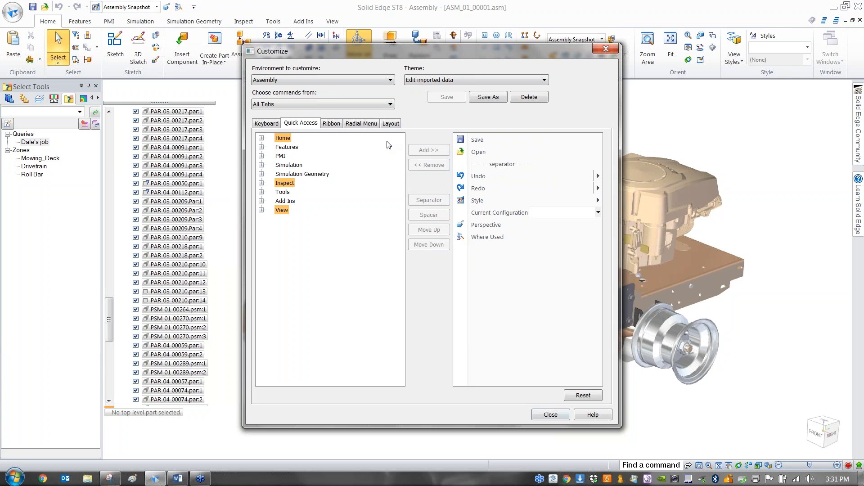
pyautogui.click(362, 123)
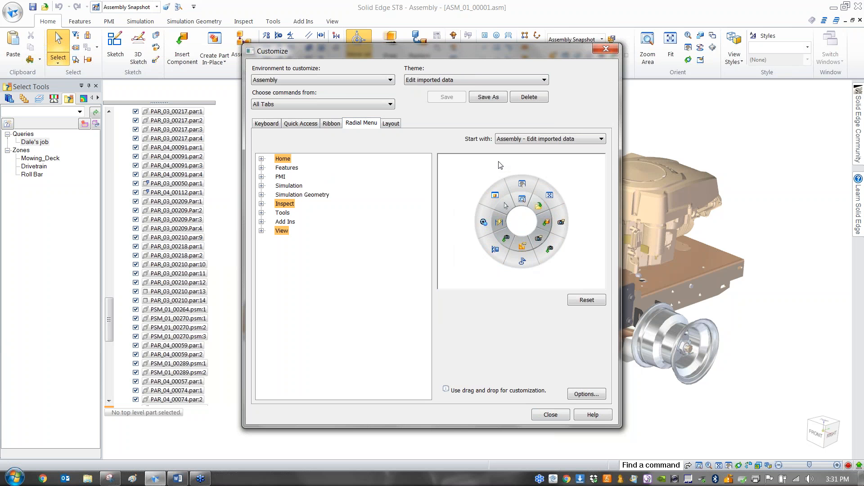
# Compare the assembly radial menu layouts of the Some Assistance, DALES QUICK and Presentation - Default themes.
pyautogui.click(541, 81)
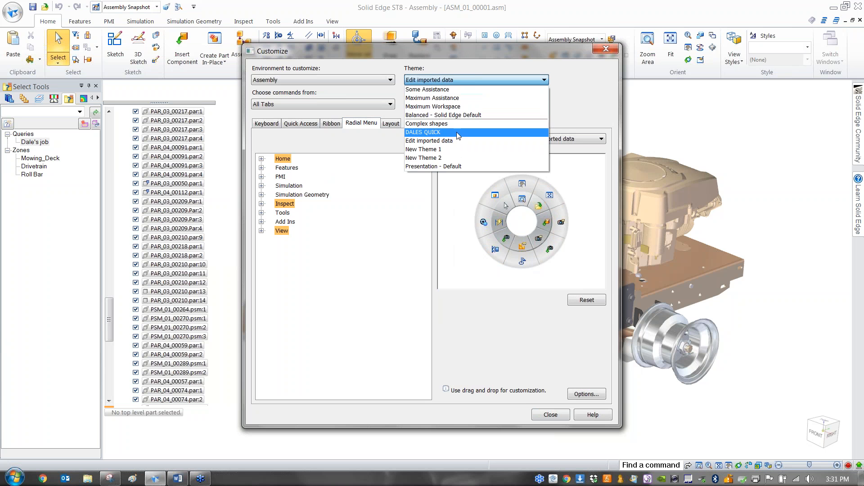
pyautogui.click(450, 90)
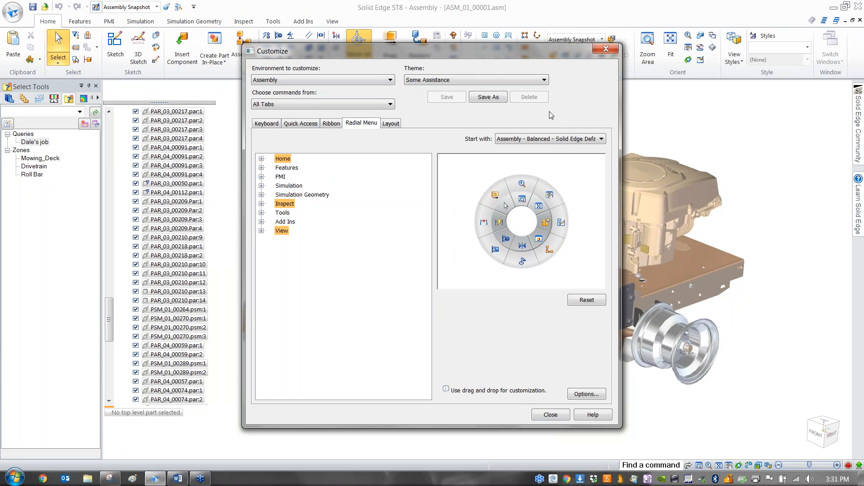
pyautogui.click(545, 81)
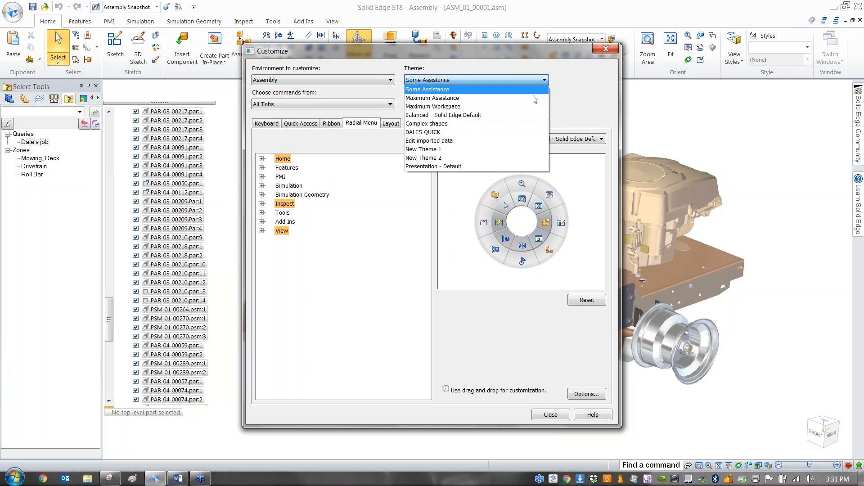
pyautogui.click(433, 132)
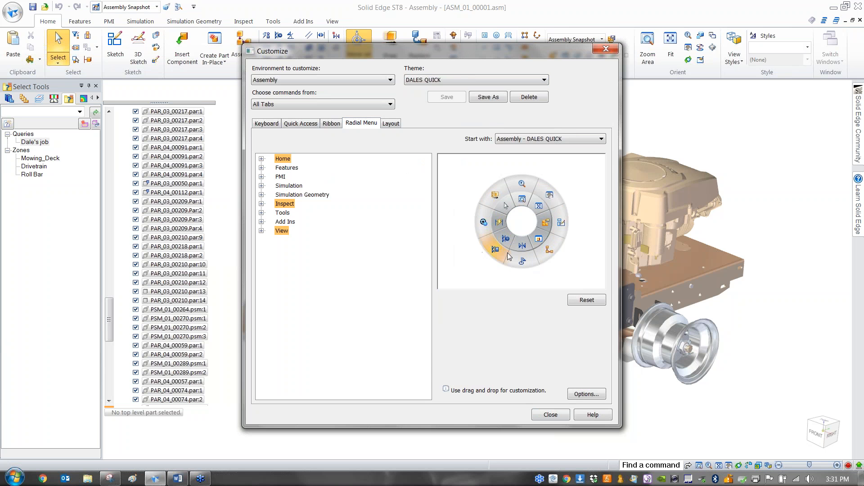
pyautogui.click(543, 81)
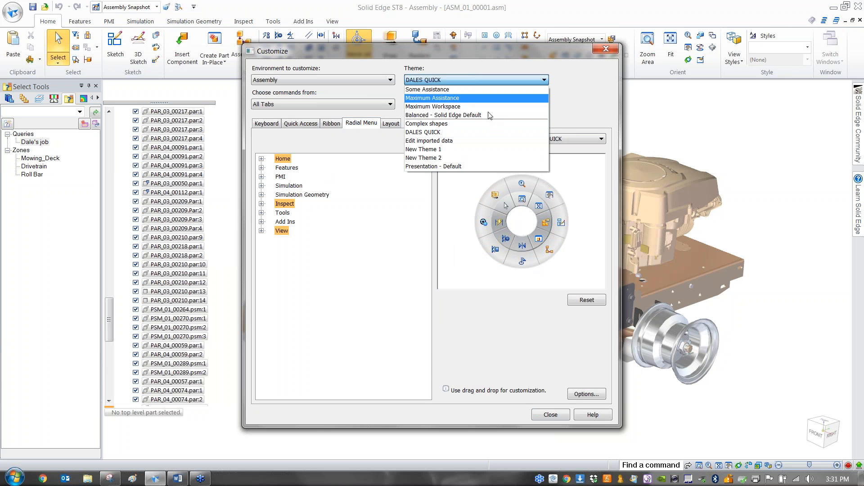
pyautogui.click(439, 168)
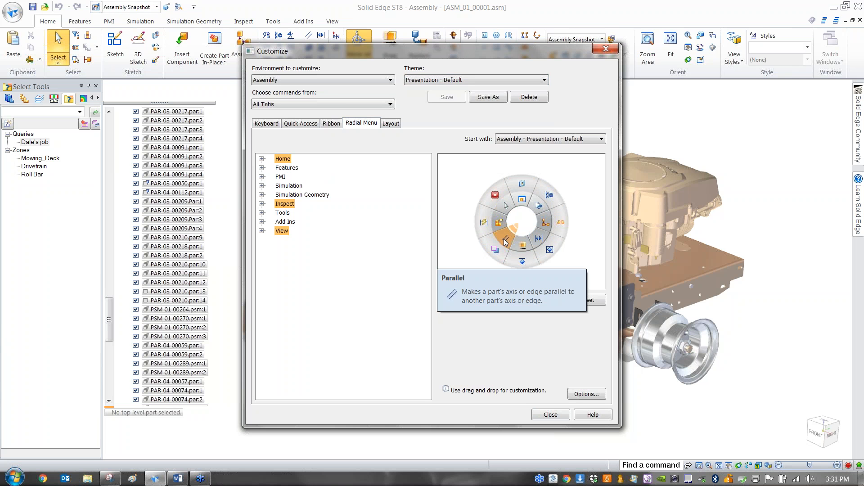
# Set the theme to Edit imported data and close the customization dialog.
pyautogui.click(544, 80)
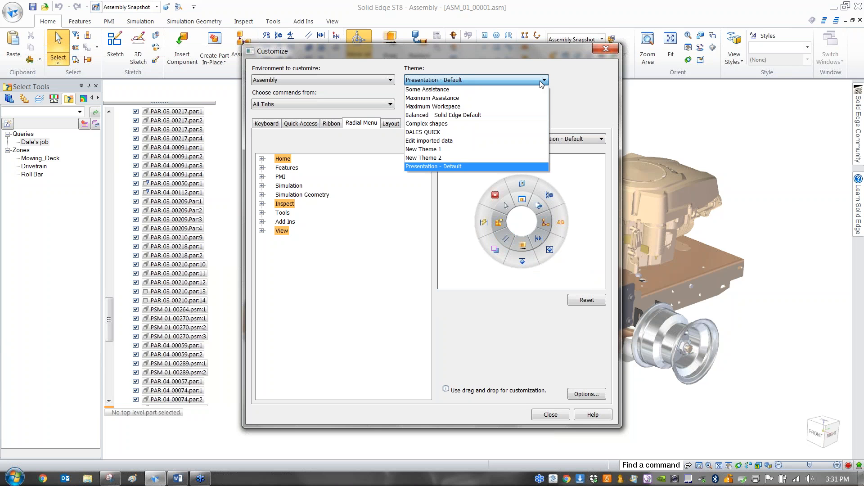
pyautogui.click(446, 142)
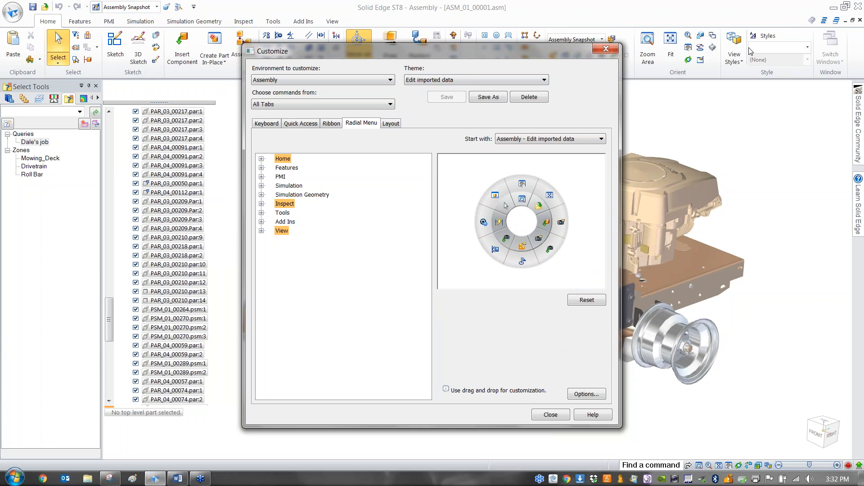
pyautogui.click(552, 415)
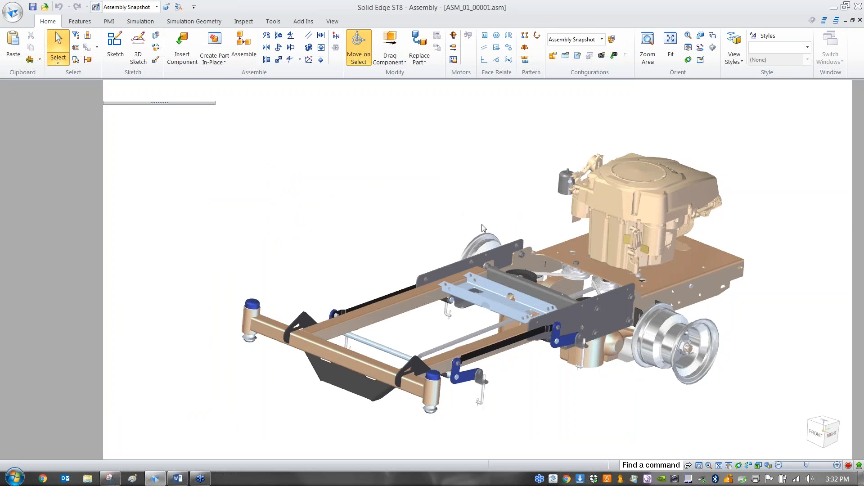
# Apply the 05-Frame and 02-Engine Cover display configurations together.
pyautogui.moveTo(452, 207); pyautogui.dragTo(488, 186, button='middle')
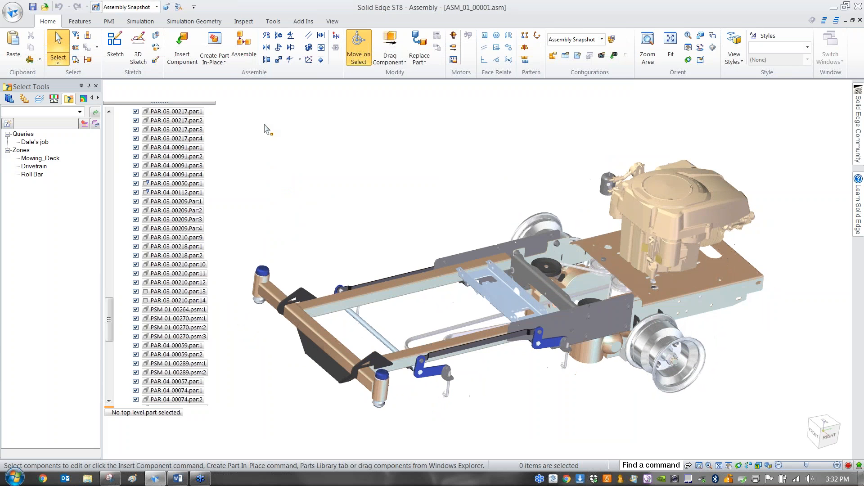
pyautogui.click(154, 7)
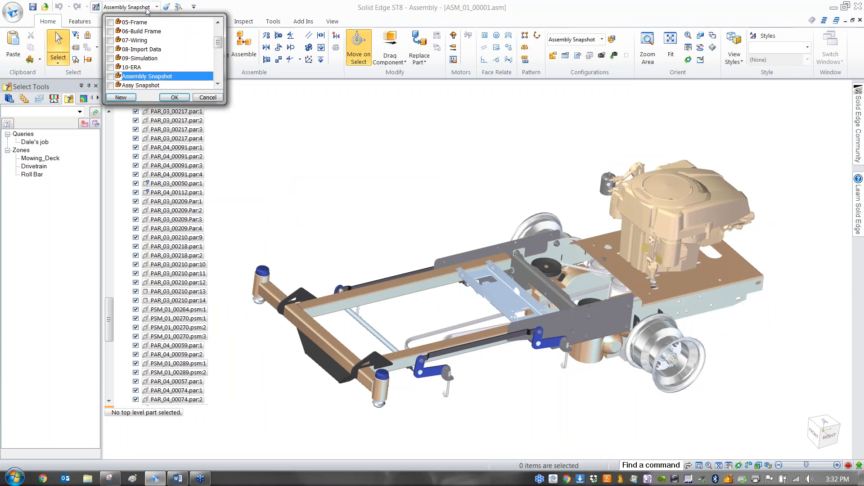
pyautogui.click(146, 22)
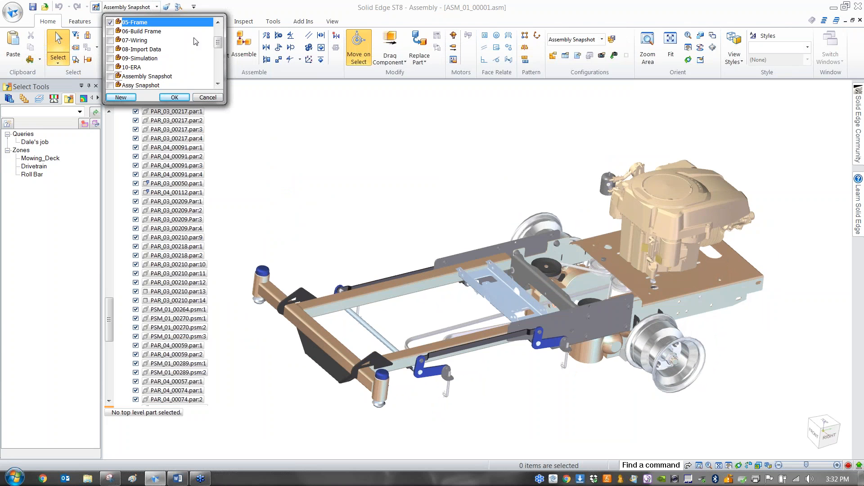
pyautogui.moveTo(218, 40); pyautogui.dragTo(218, 24)
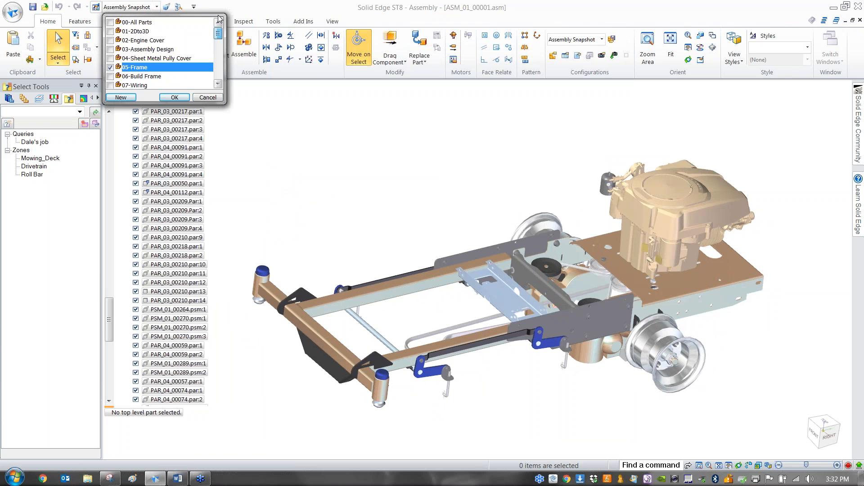
pyautogui.click(144, 40)
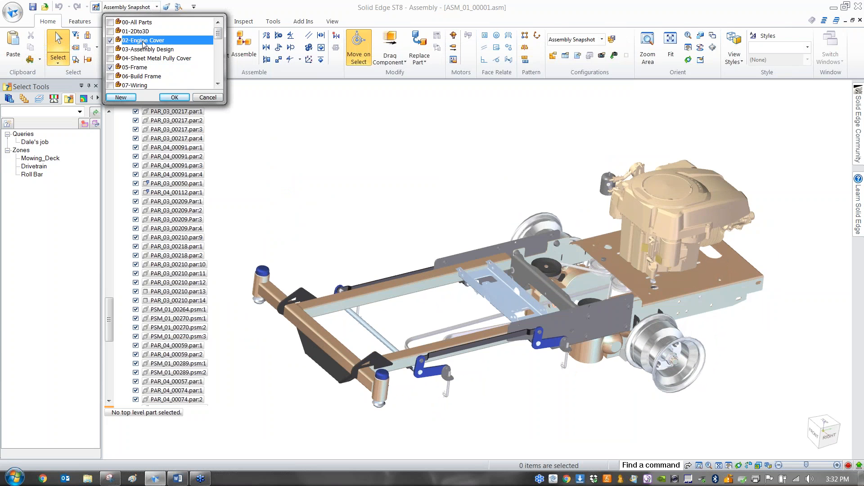
pyautogui.click(175, 97)
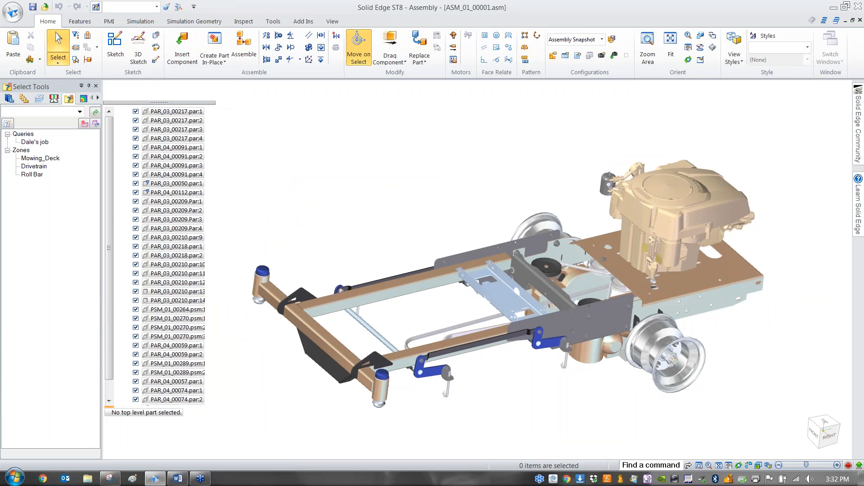
# Orient the mower toward its right side and take a snapshot of the display from the radial menu.
pyautogui.moveTo(359, 201); pyautogui.dragTo(725, 135, button='middle')
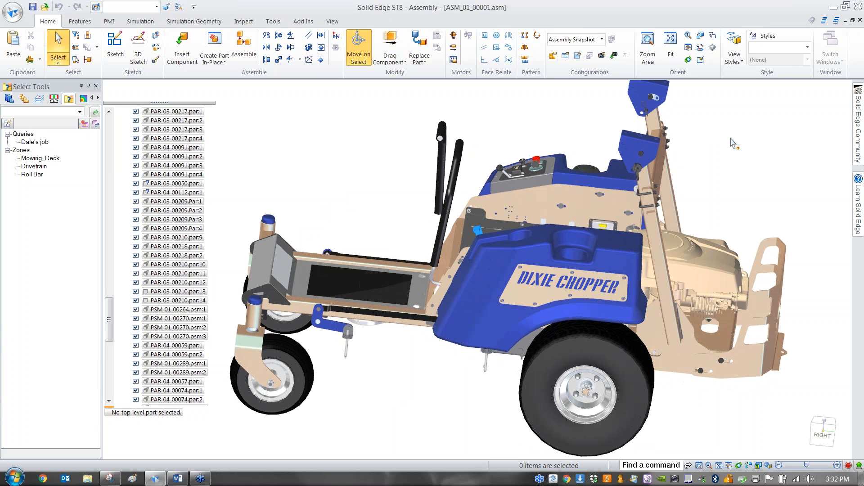
pyautogui.rightClick(726, 138)
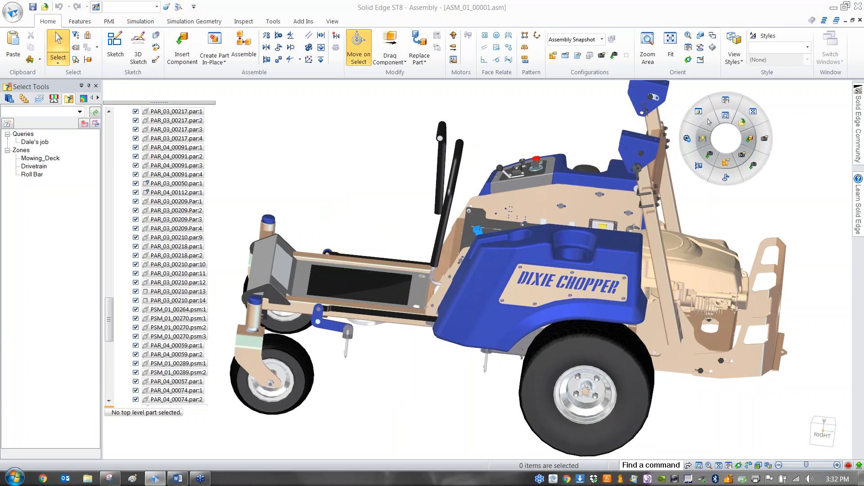
pyautogui.click(741, 156)
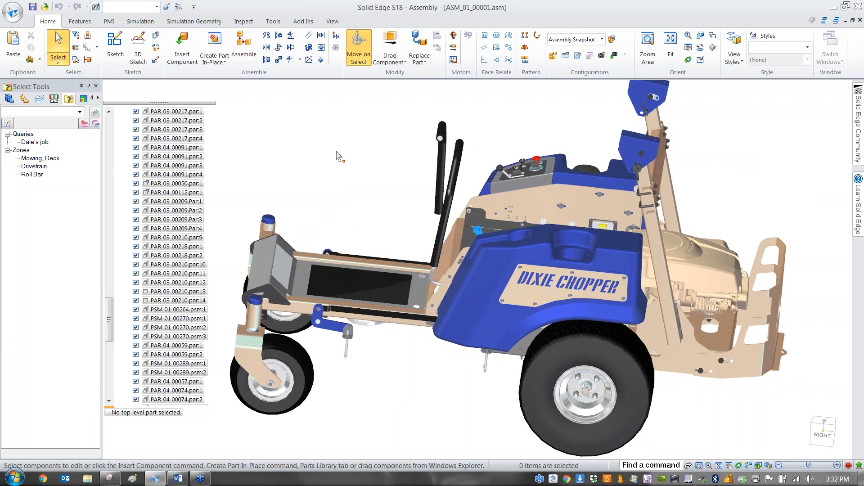
# Hide the blue side cover, the rear tire and its wheel rim on the near side of the mower.
pyautogui.click(474, 308)
pyautogui.keyDown('ctrl'); pyautogui.click(619, 432); pyautogui.keyUp('ctrl')
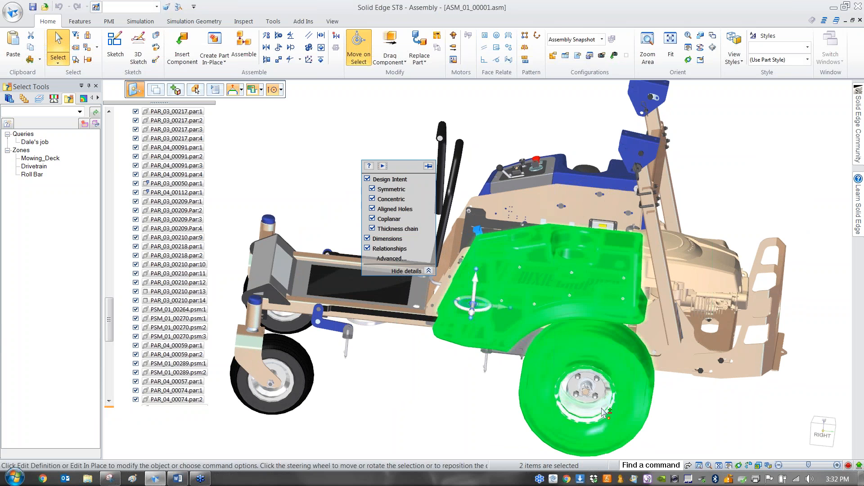
pyautogui.keyDown('ctrl'); pyautogui.click(602, 412); pyautogui.keyUp('ctrl')
pyautogui.rightClick(495, 415)
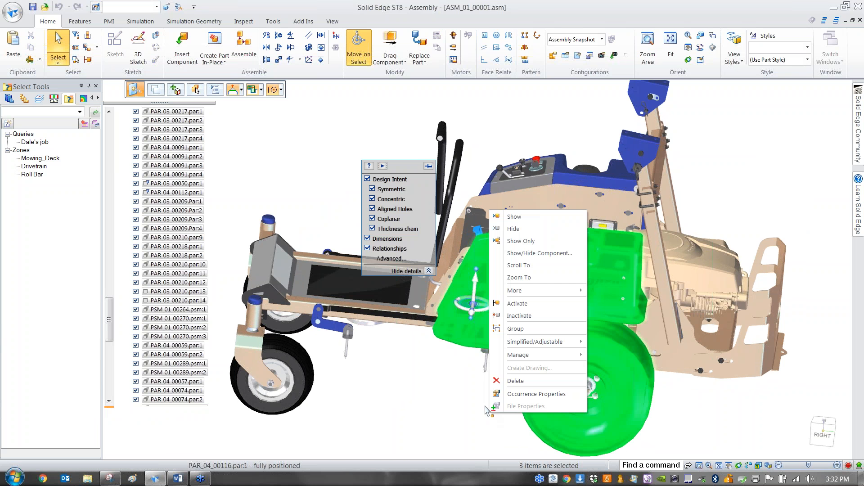
pyautogui.click(513, 229)
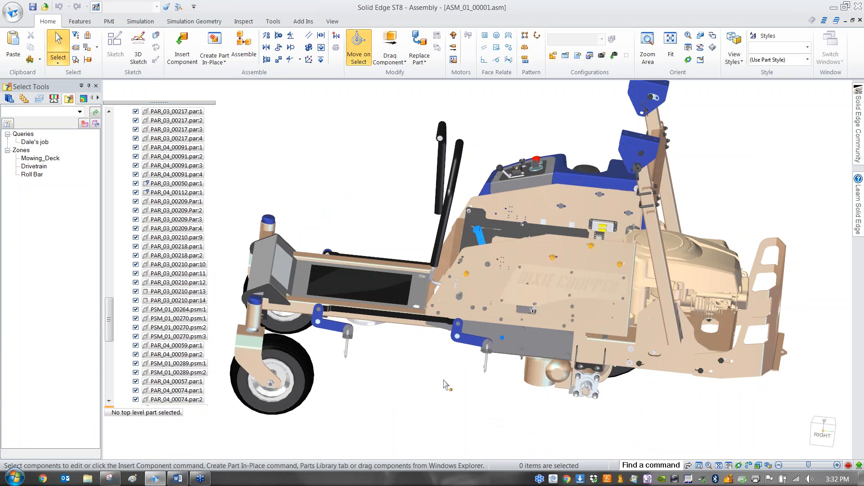
# Hide the DIXIE CHOPPER lettered plate PSM_01_00345.psm:1 on the side panel.
pyautogui.scroll(6, 434, 400)
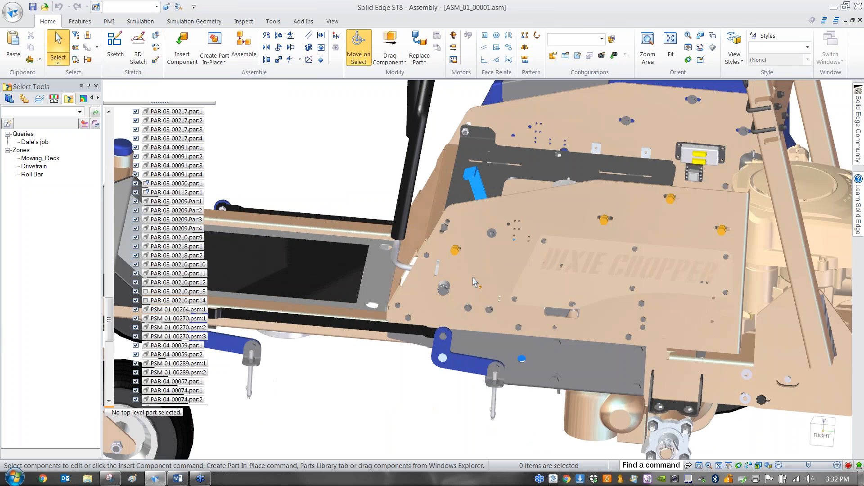
pyautogui.scroll(2, 514, 284)
pyautogui.click(639, 311)
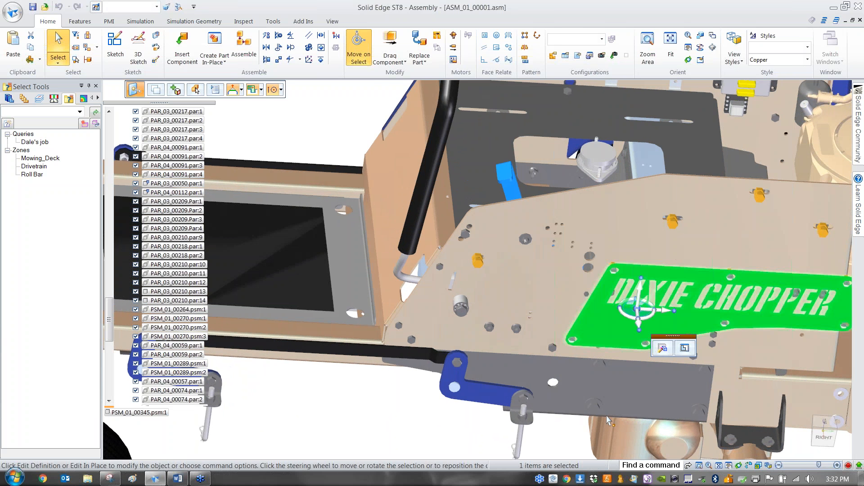
pyautogui.click(415, 438)
pyautogui.click(591, 318)
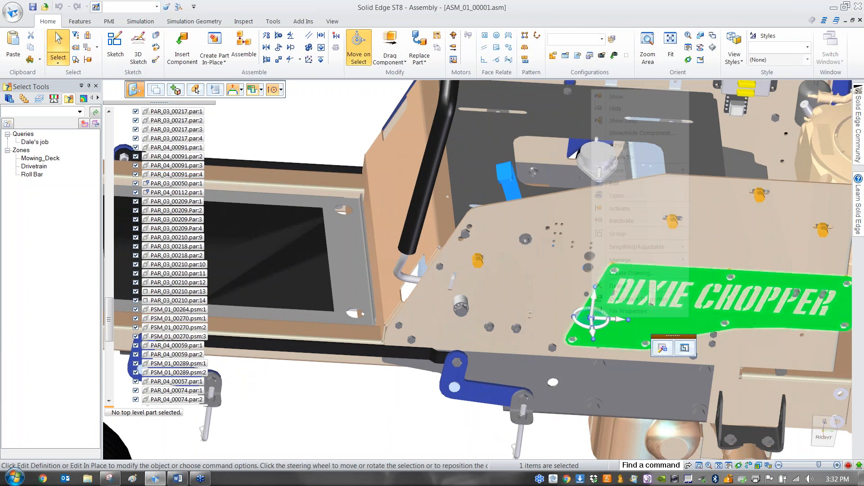
pyautogui.rightClick(592, 318)
pyautogui.click(615, 108)
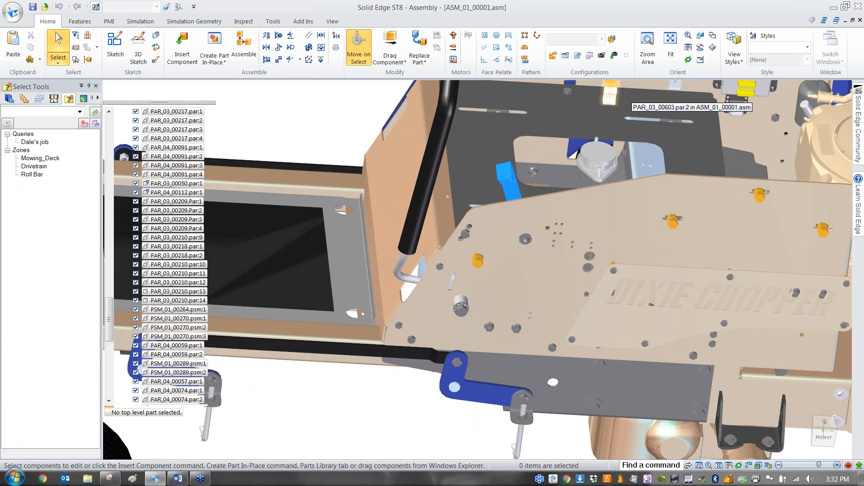
# Restore the display snapshot from the radial menu after turning the model slightly.
pyautogui.moveTo(554, 283); pyautogui.dragTo(550, 267, button='middle')
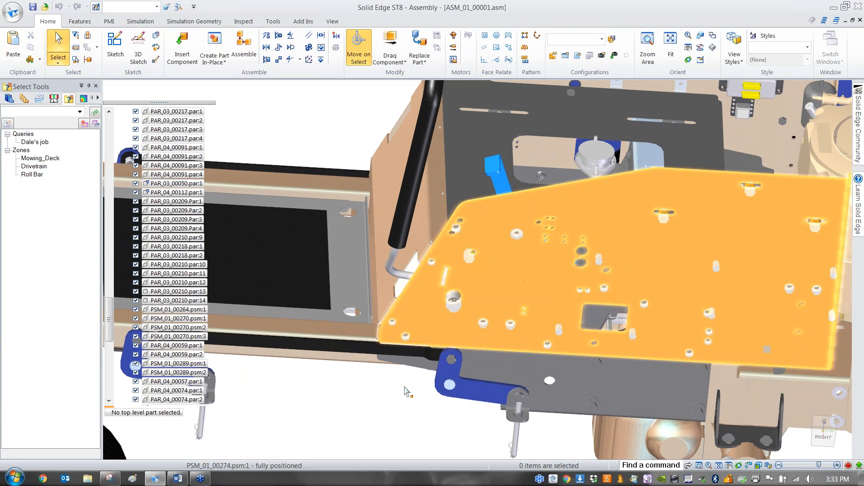
pyautogui.rightClick(358, 391)
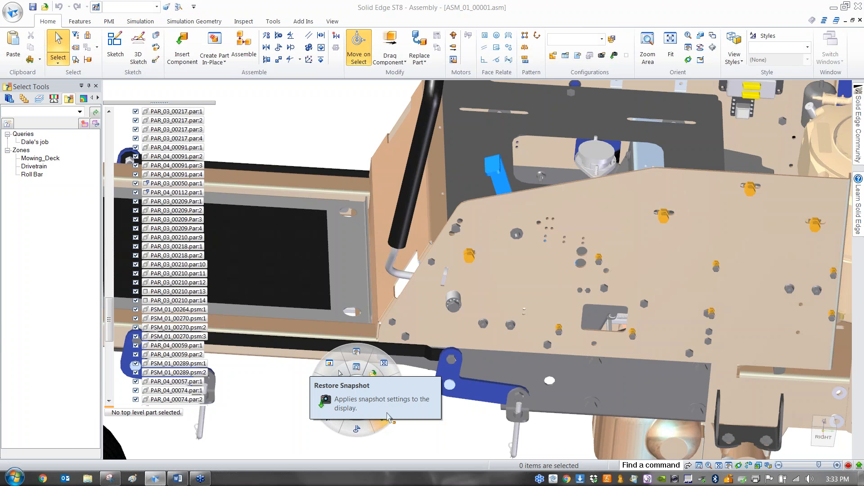
pyautogui.click(388, 417)
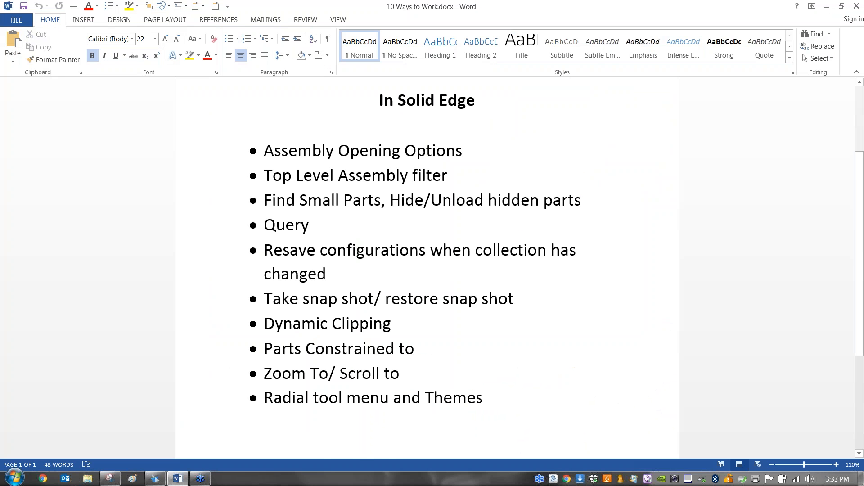
# Review the full list of tips in the 10 Ways to Work document in Word.
pyautogui.scroll(-1, 592, 49)
pyautogui.scroll(-1, 581, 126)
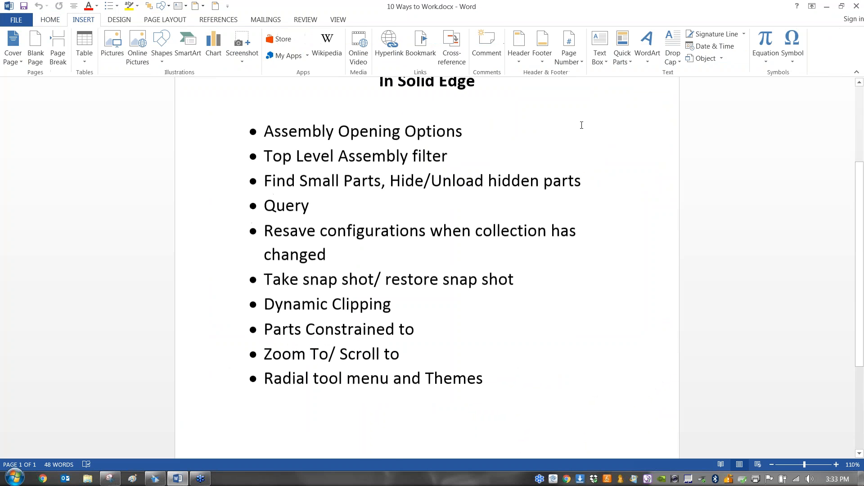
pyautogui.scroll(8, 581, 126)
pyautogui.scroll(-6, 580, 126)
pyautogui.scroll(3, 557, 268)
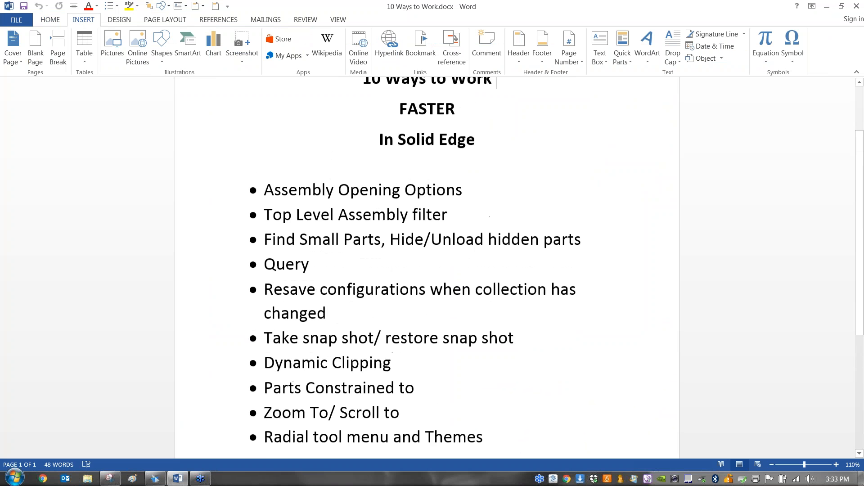
# Return to the mower assembly in Solid Edge, select the near rear wheel rim and extend the selection to the parts constrained to it.
pyautogui.scroll(-2, 427, 268)
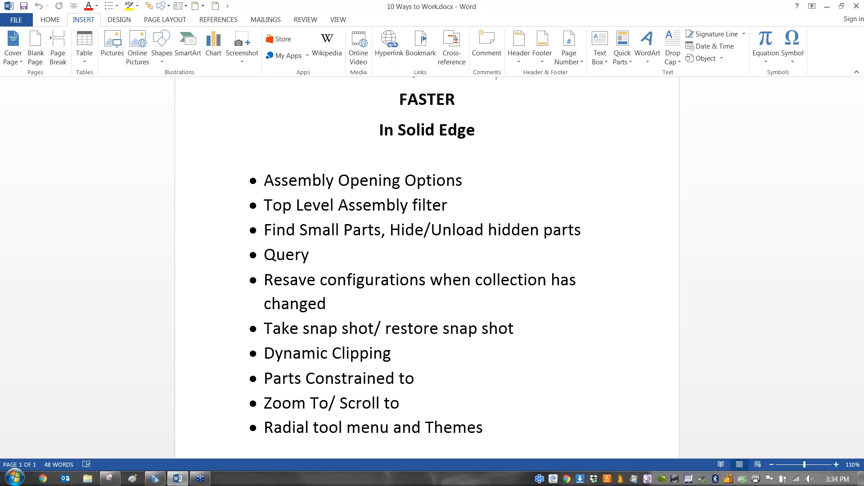
pyautogui.click(827, 6)
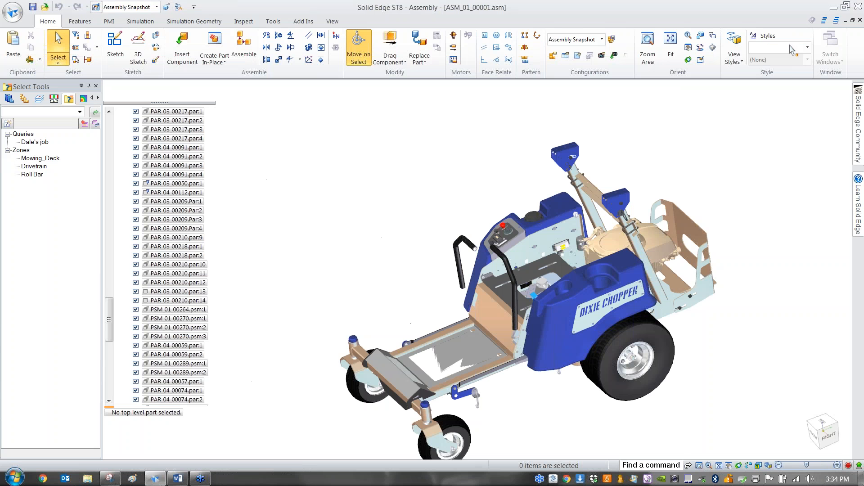
pyautogui.scroll(8, 666, 396)
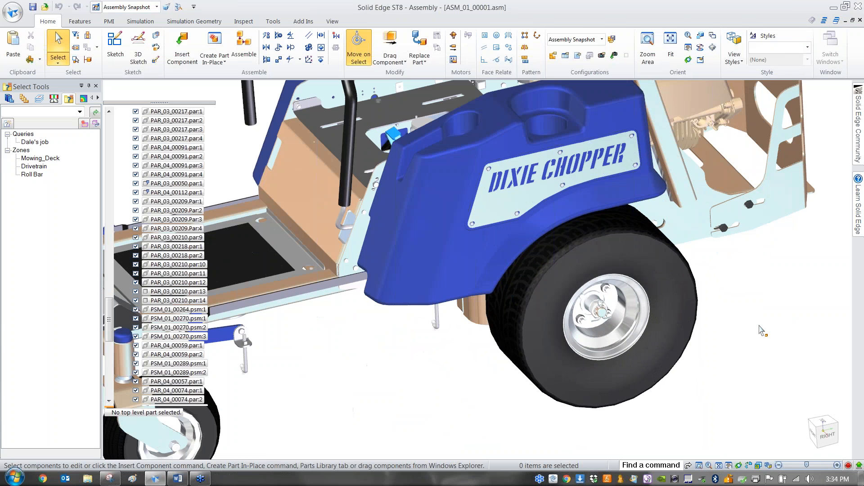
pyautogui.click(641, 356)
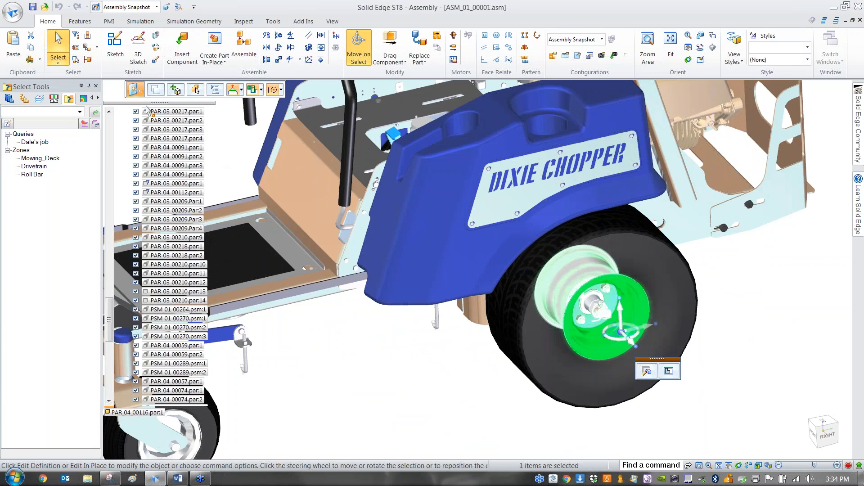
pyautogui.click(97, 48)
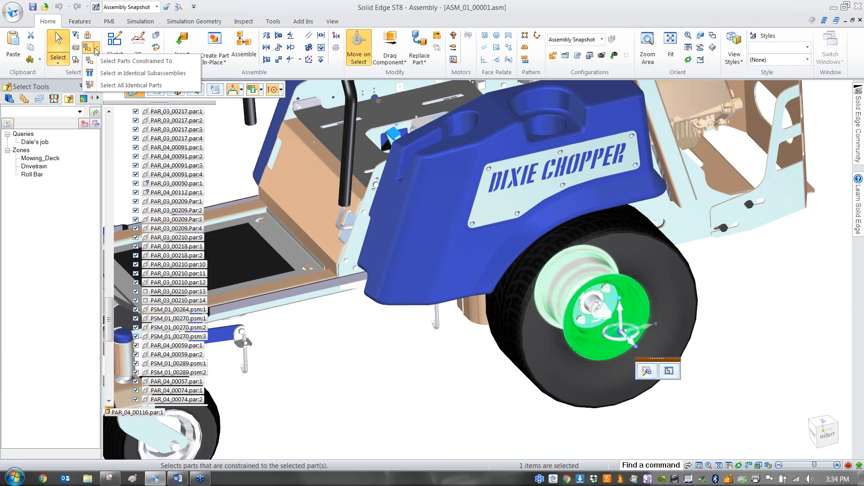
pyautogui.click(107, 61)
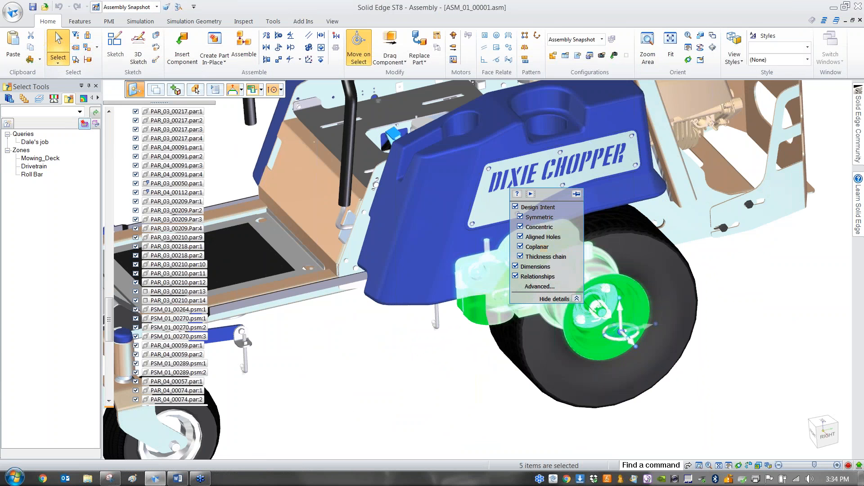
# Expand the selection two more levels with Select Parts Constrained To, reaching the frame and its attached components.
pyautogui.click(88, 49)
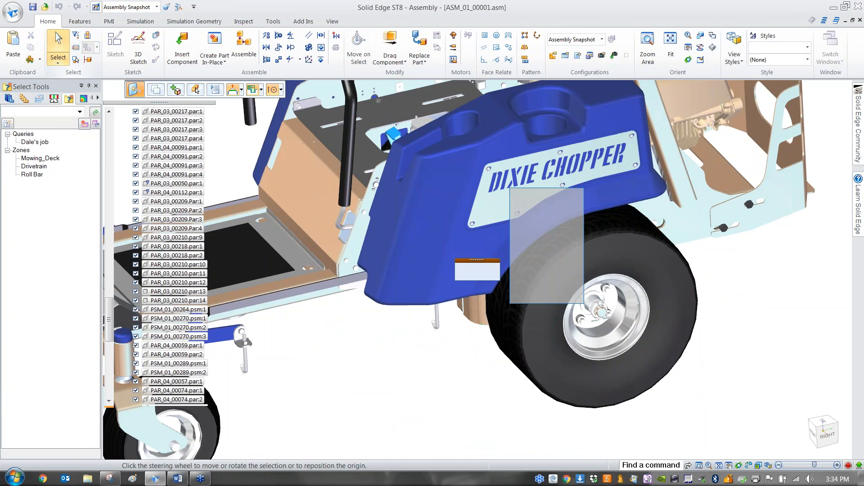
pyautogui.click(87, 49)
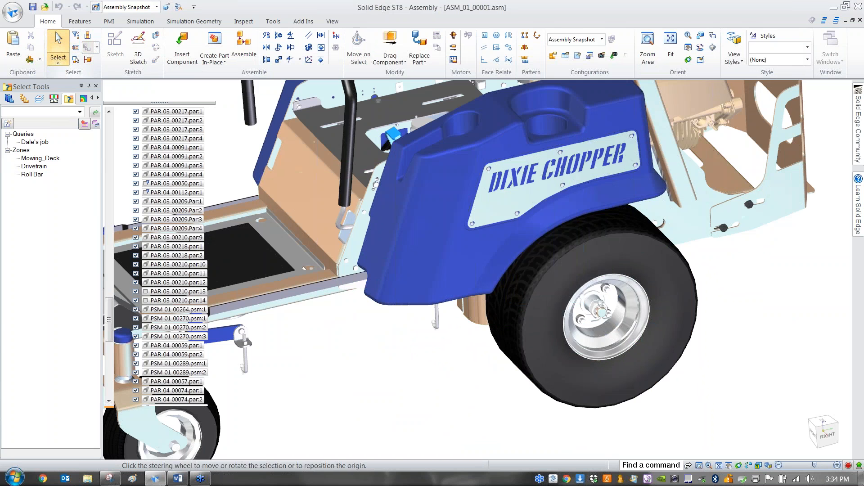
pyautogui.press('Escape')
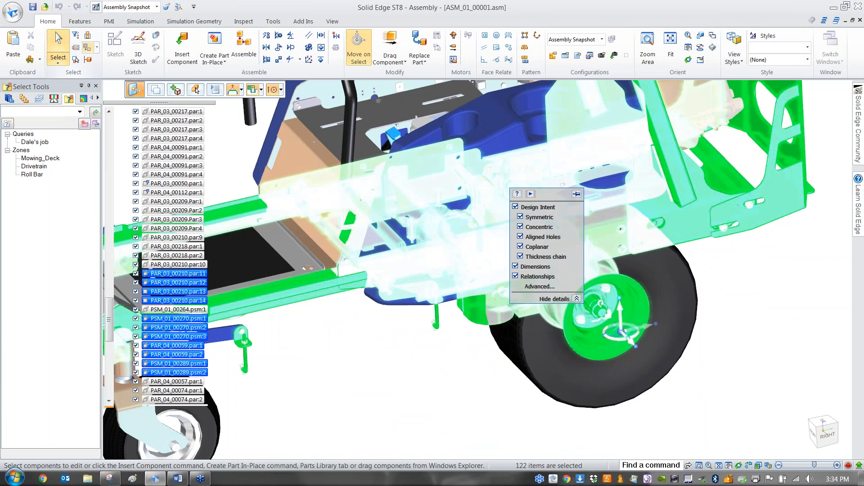
# Show only the selected constrained parts and turn the model to view the isolated frame and wheel rims.
pyautogui.rightClick(346, 382)
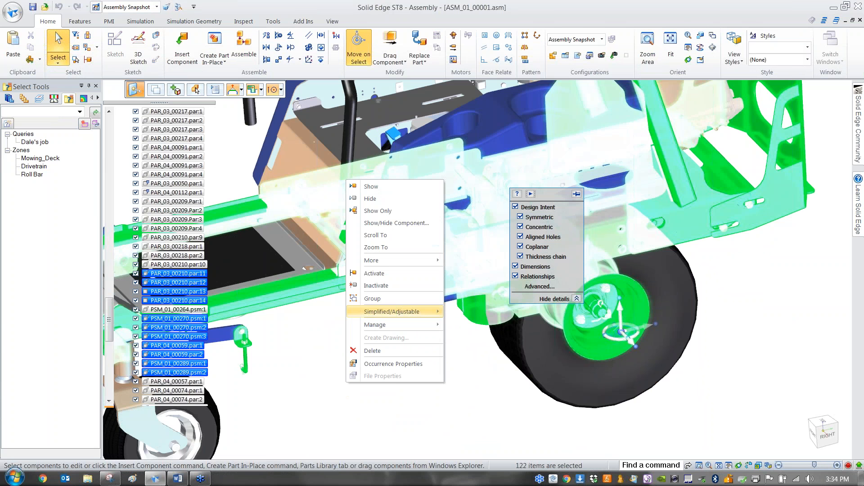
pyautogui.click(383, 212)
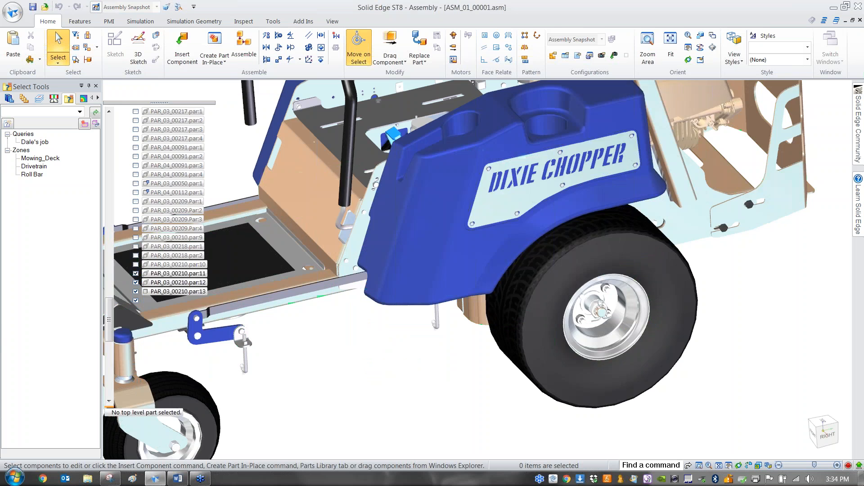
pyautogui.moveTo(383, 252); pyautogui.dragTo(398, 236, button='middle')
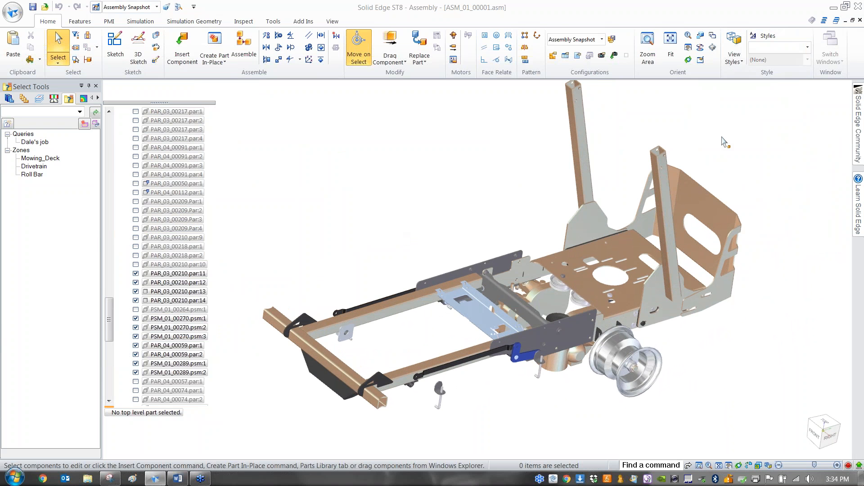
pyautogui.scroll(-2, 722, 141)
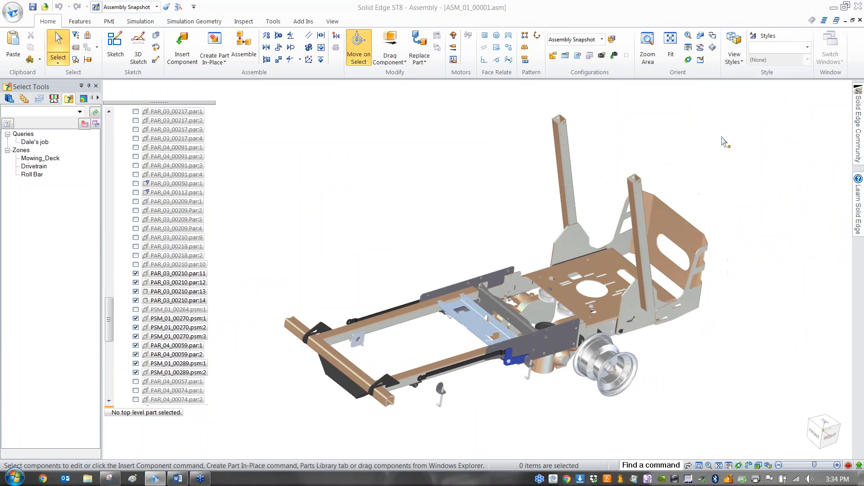